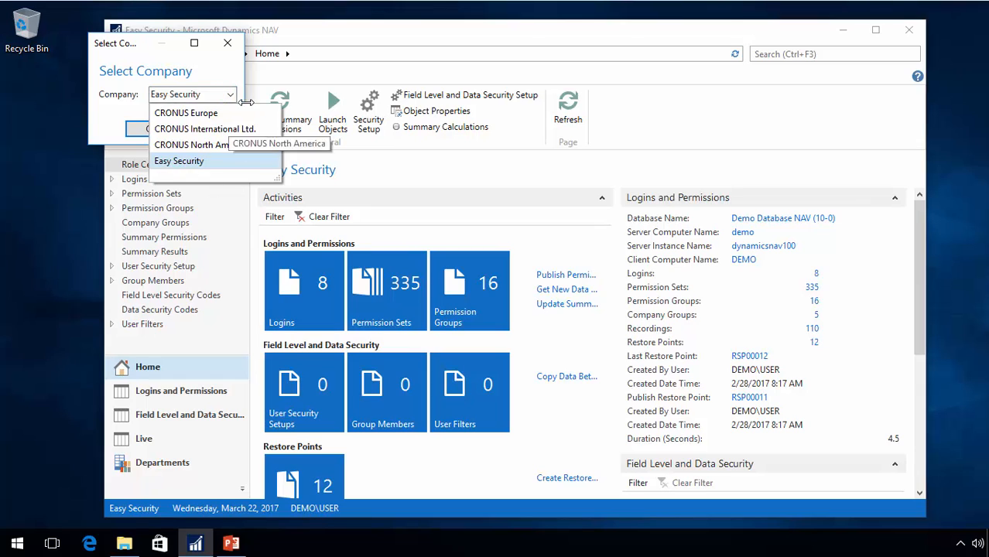
- Leave the company selection without switching, open the company groups, and examine the companies assigned to CRONUS EUROPE and OPERATIONS
left_click(241, 193)
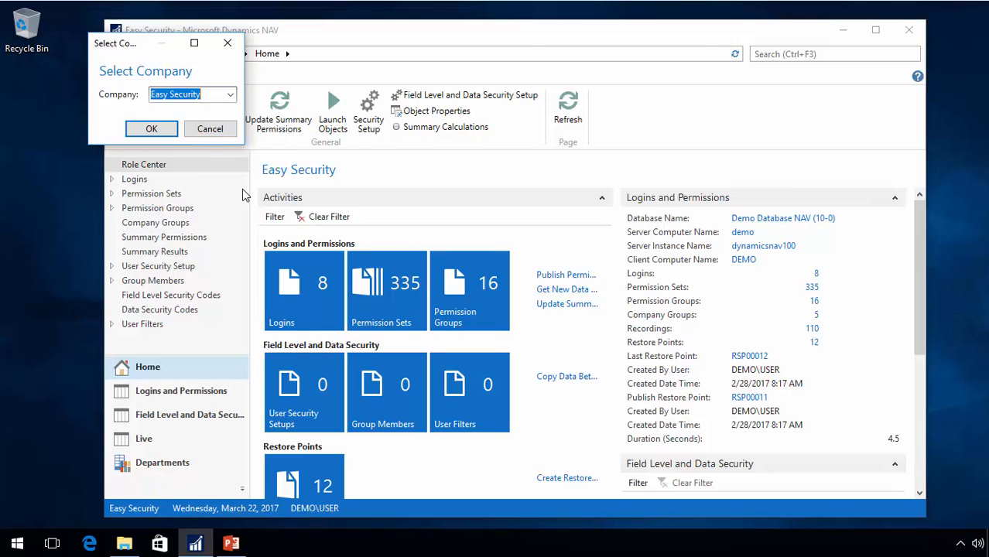
left_click(209, 130)
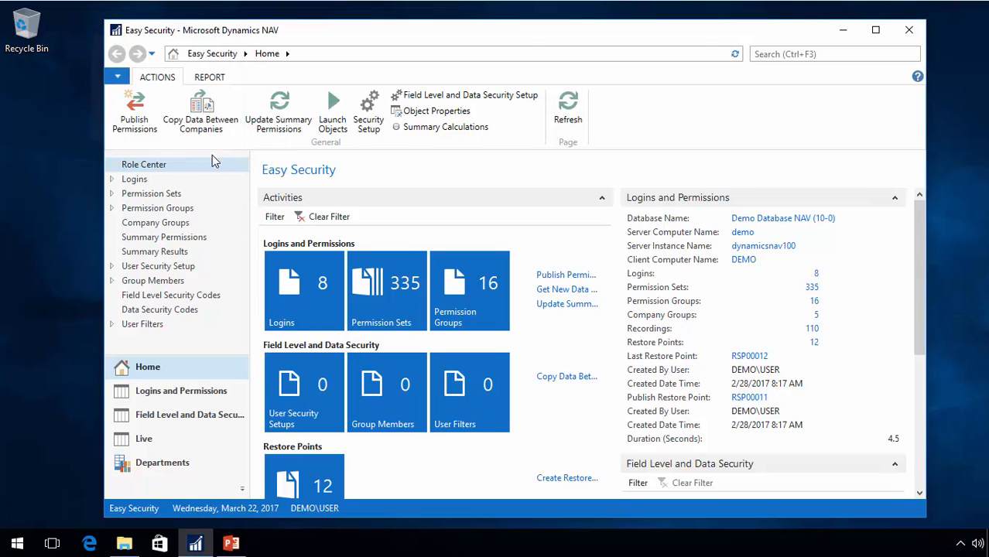
left_click(157, 223)
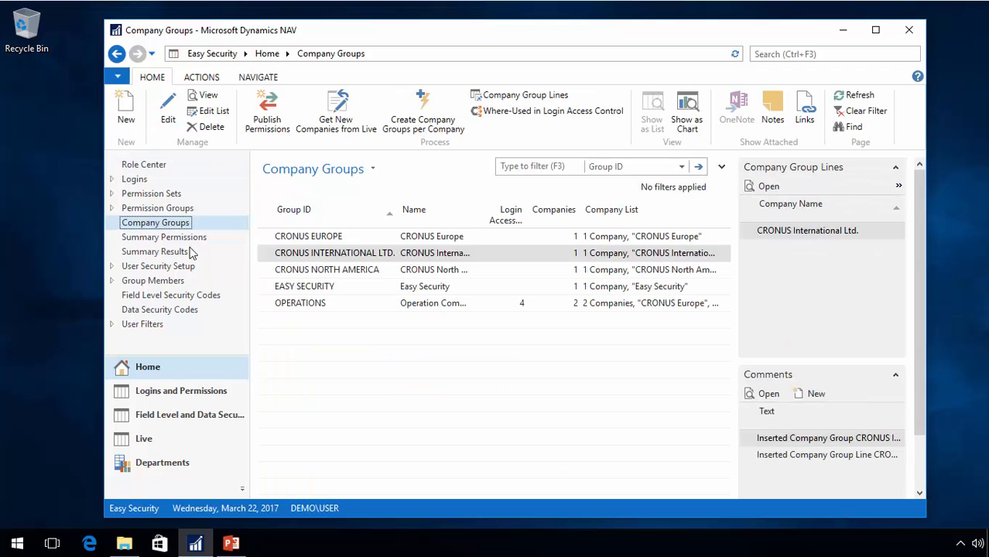
left_click_drag(271, 236, 269, 290)
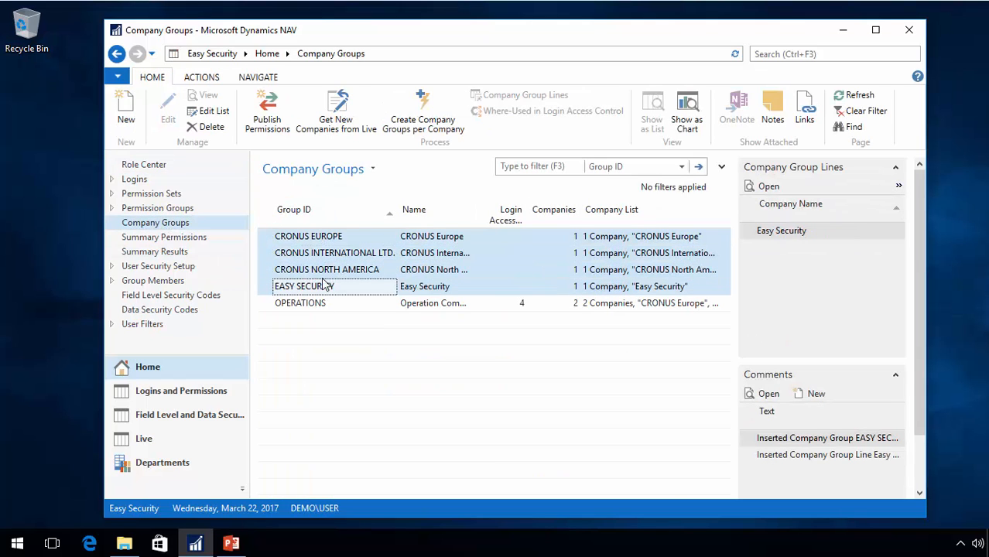
left_click(308, 239)
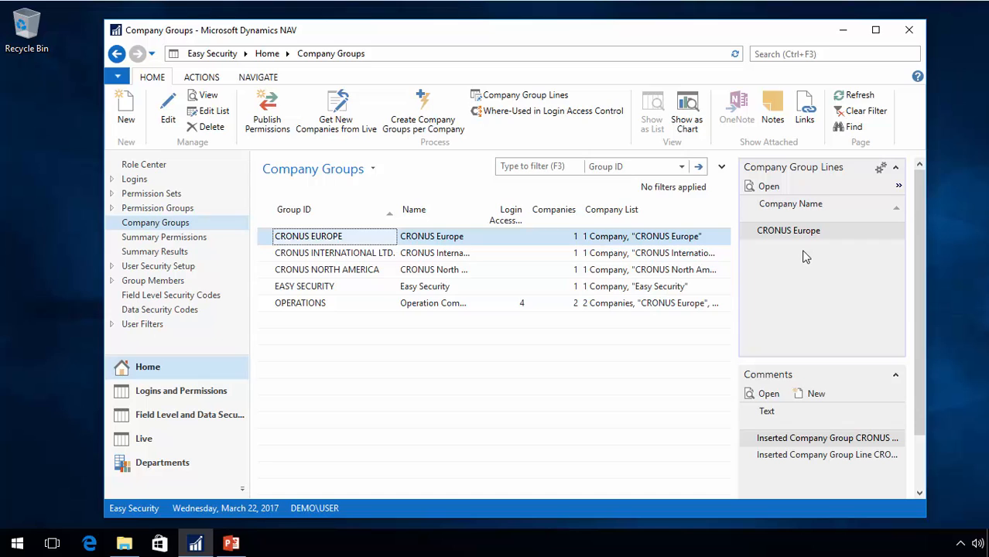
left_click(308, 304)
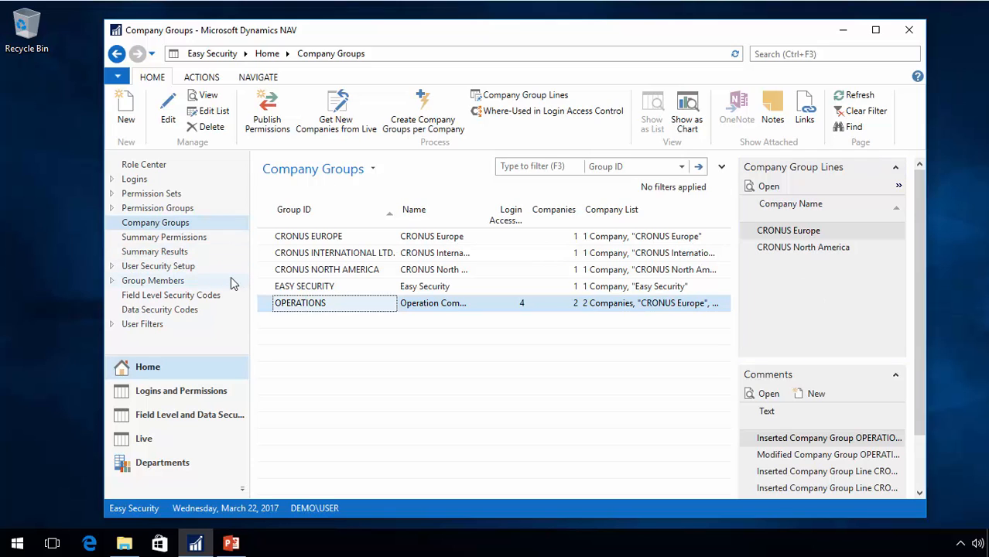
- Open the list of companies from the general section of IT Administration
left_click(159, 465)
left_click(129, 259)
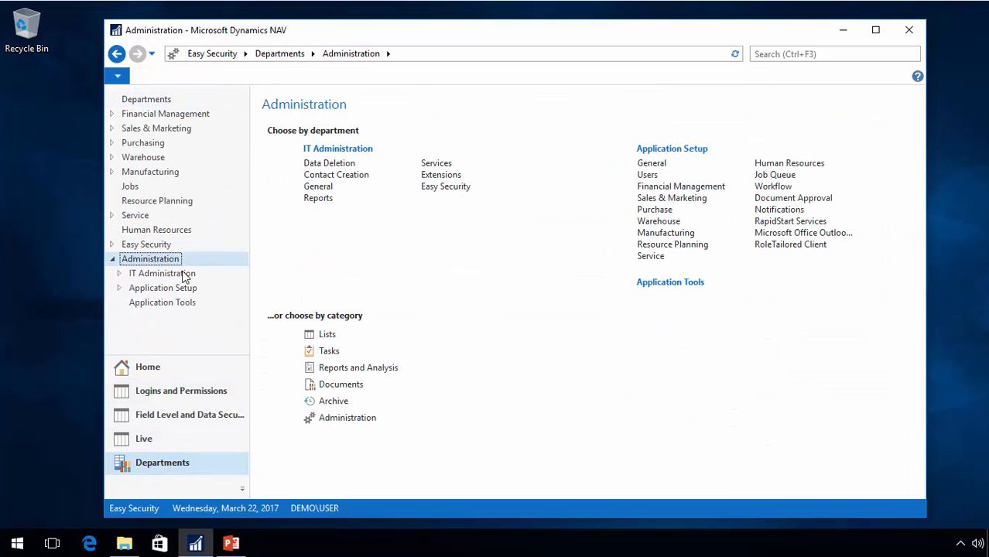
left_click(144, 275)
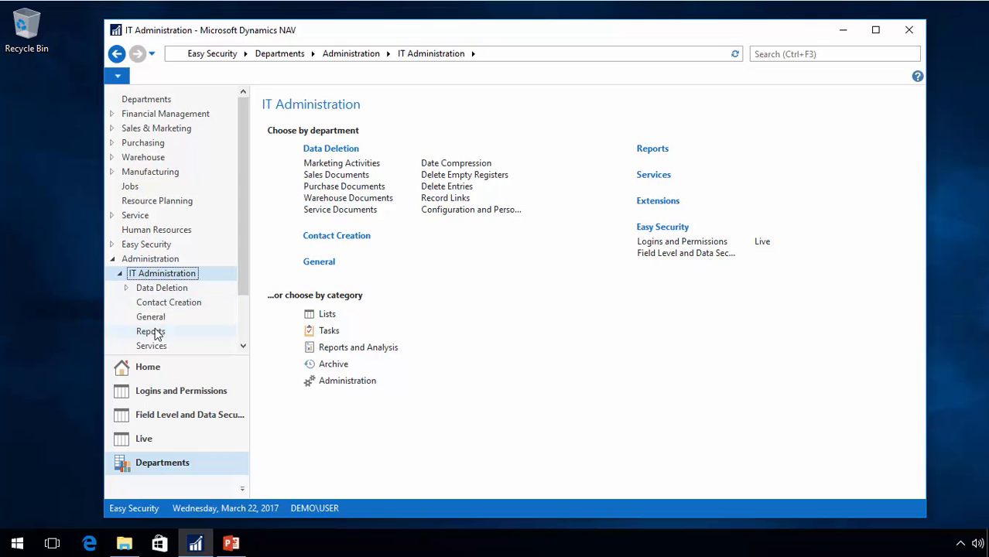
left_click(152, 318)
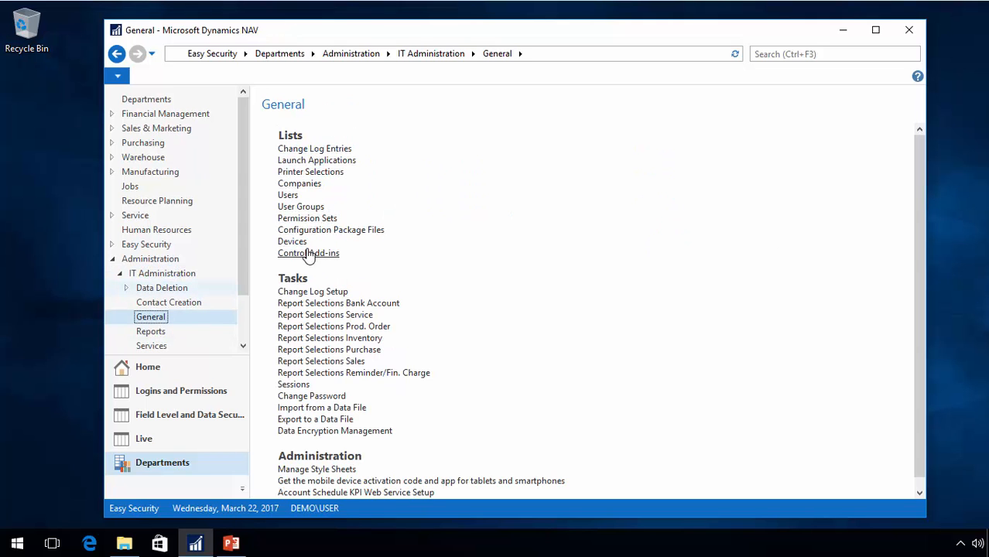
left_click(299, 185)
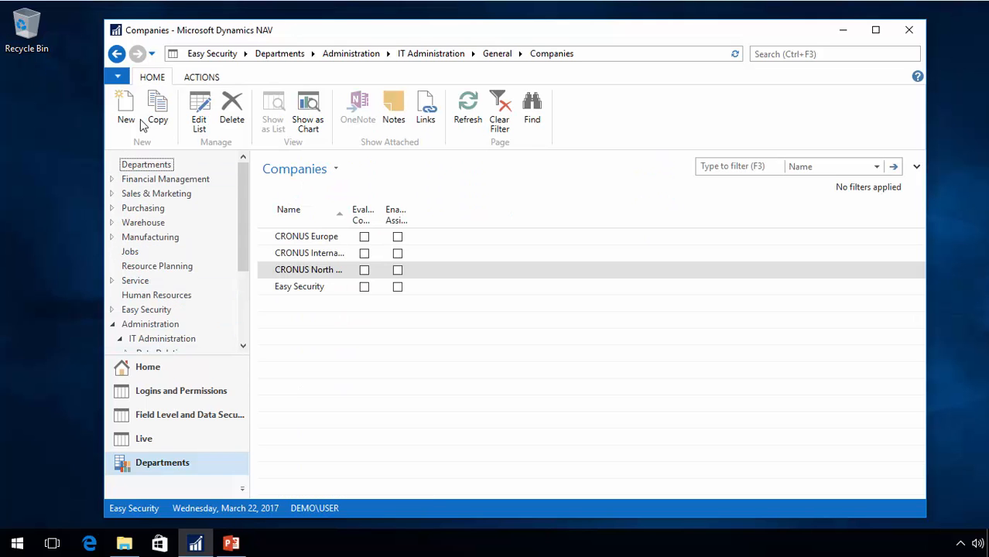
- Add a new company named CRONUS Asia and return to the company groups list
left_click(126, 116)
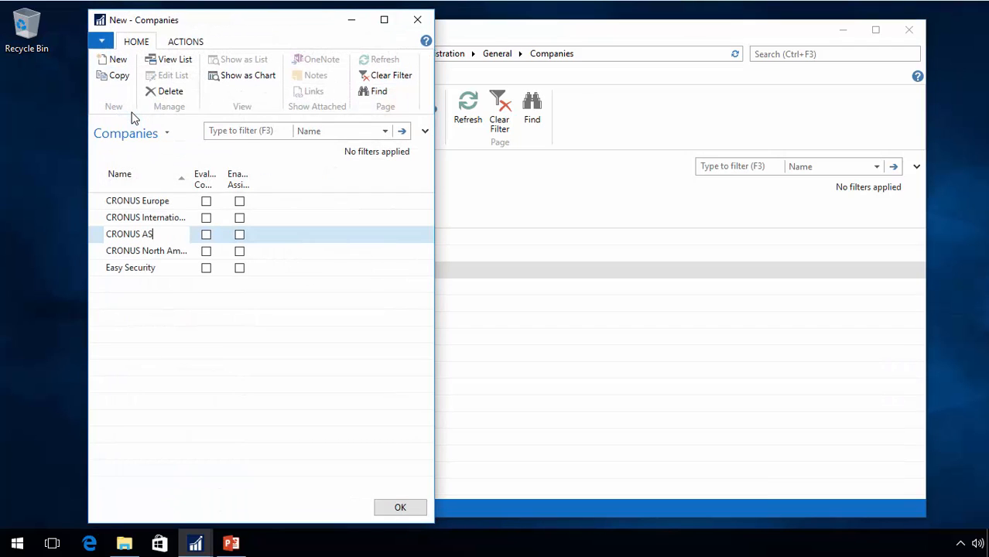
type("CRONUS Aus")
key("Escape")
key("Tab")
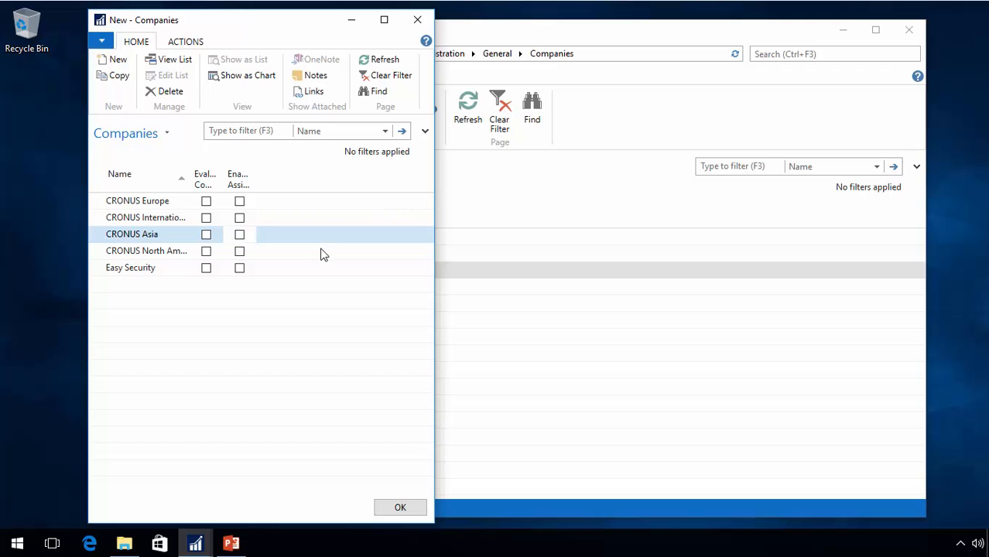
left_click(419, 21)
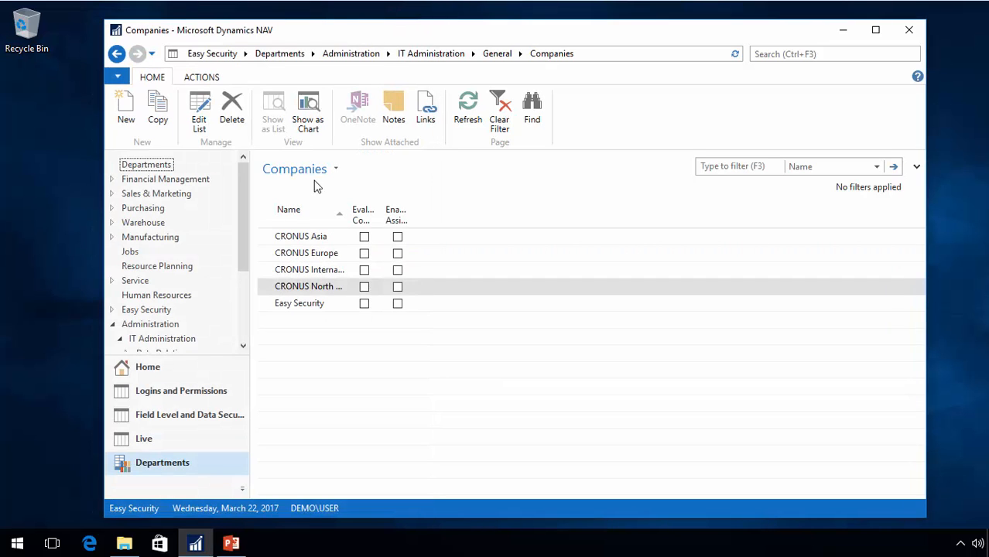
left_click(149, 373)
left_click(164, 224)
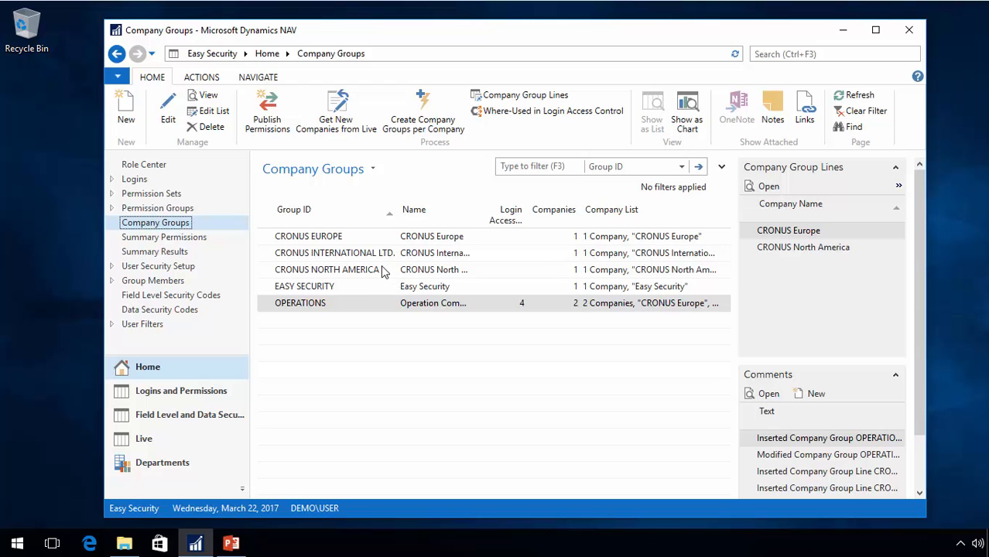
- Try to publish the permissions to live, and exit the publishing window without publishing
left_click(271, 121)
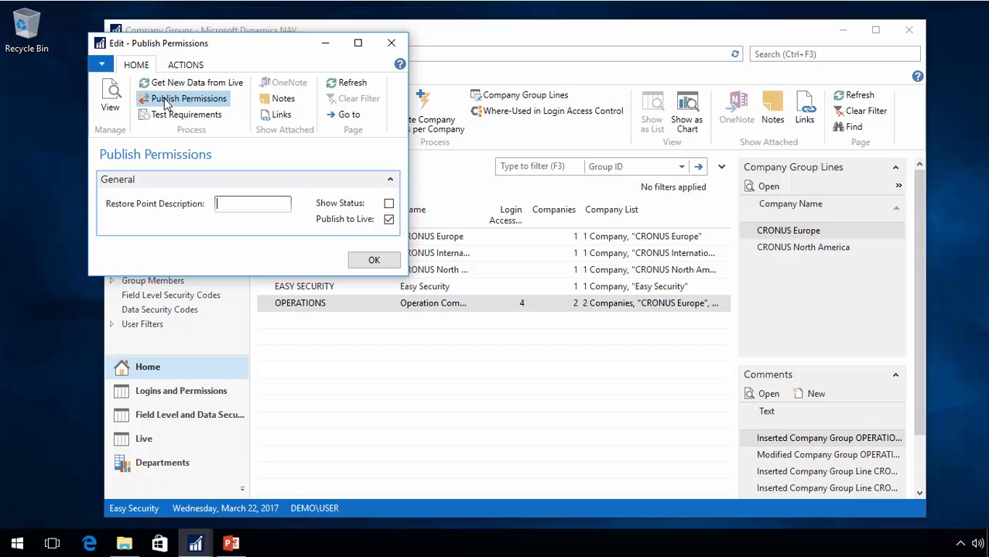
left_click(165, 100)
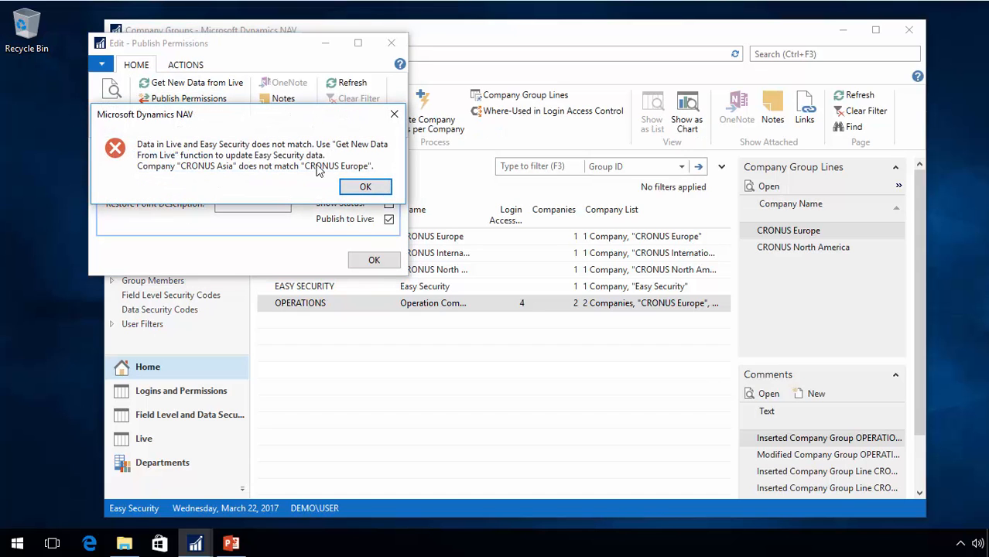
left_click(368, 189)
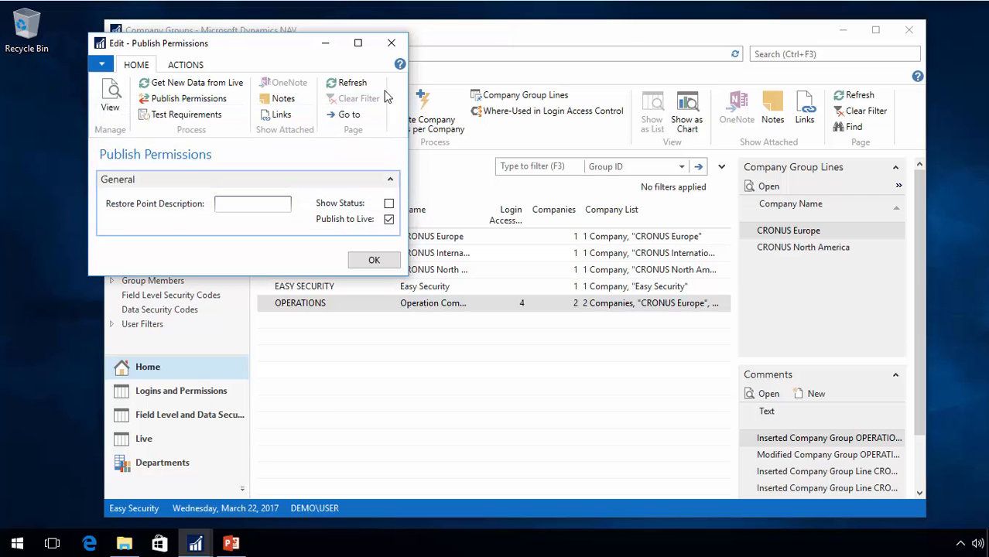
left_click(390, 42)
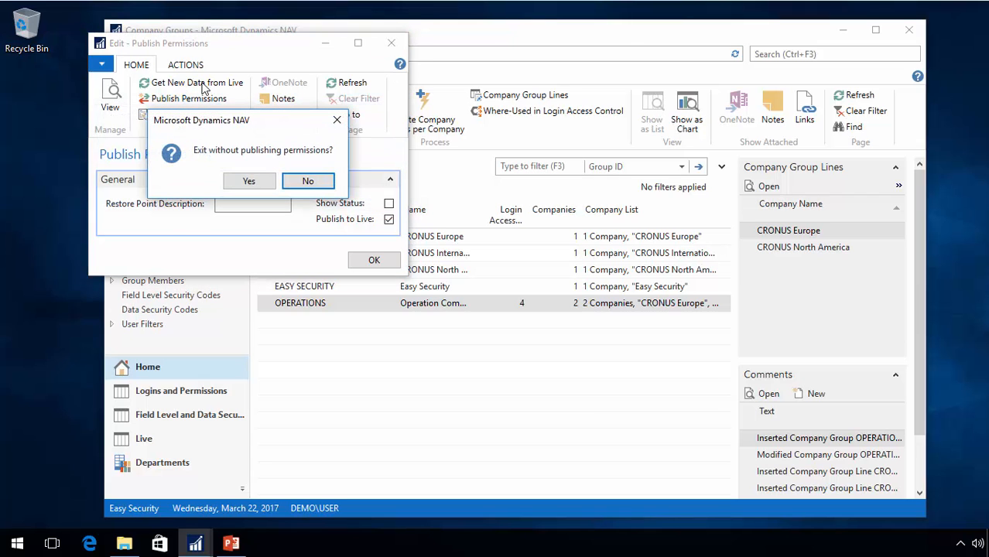
left_click(252, 182)
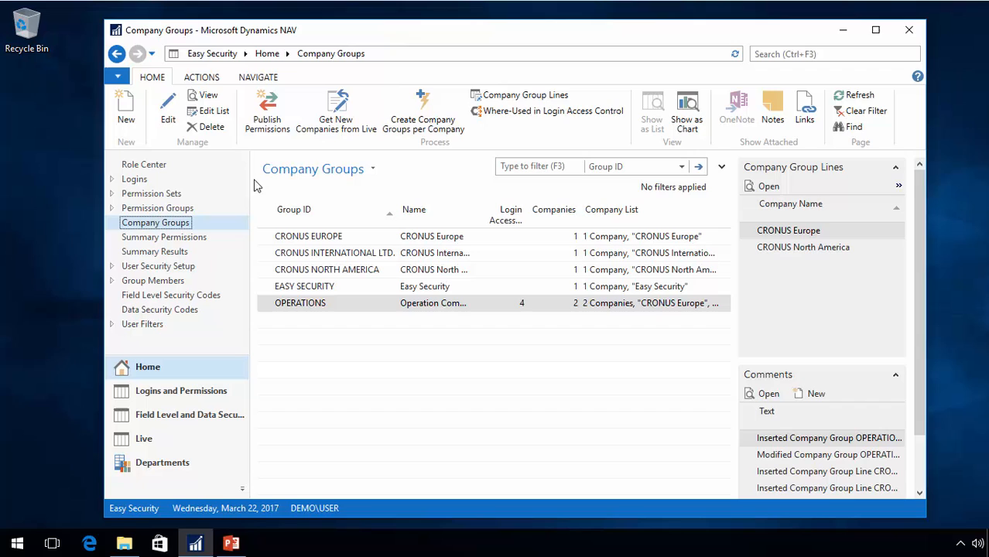
- Get the new companies from live and create company groups per company
left_click(338, 112)
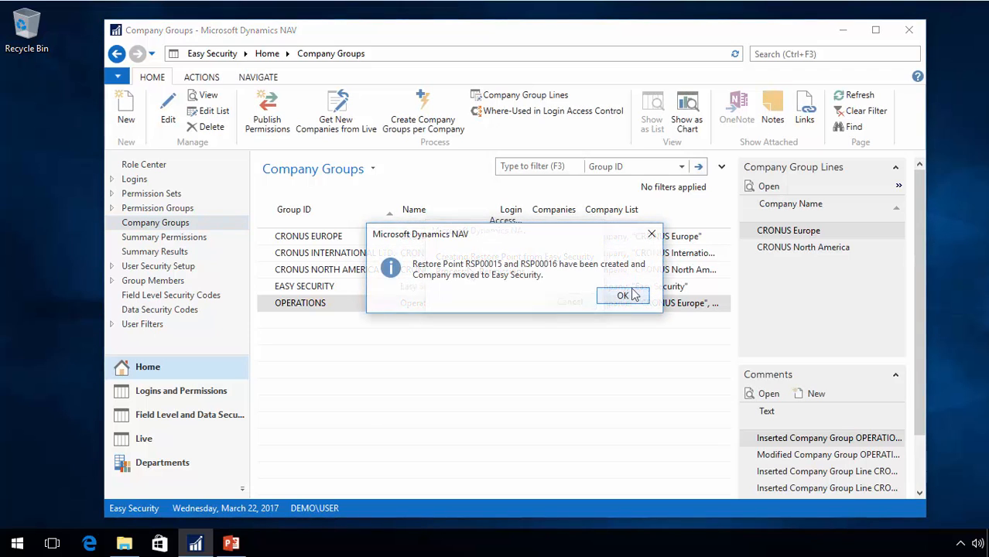
left_click(630, 294)
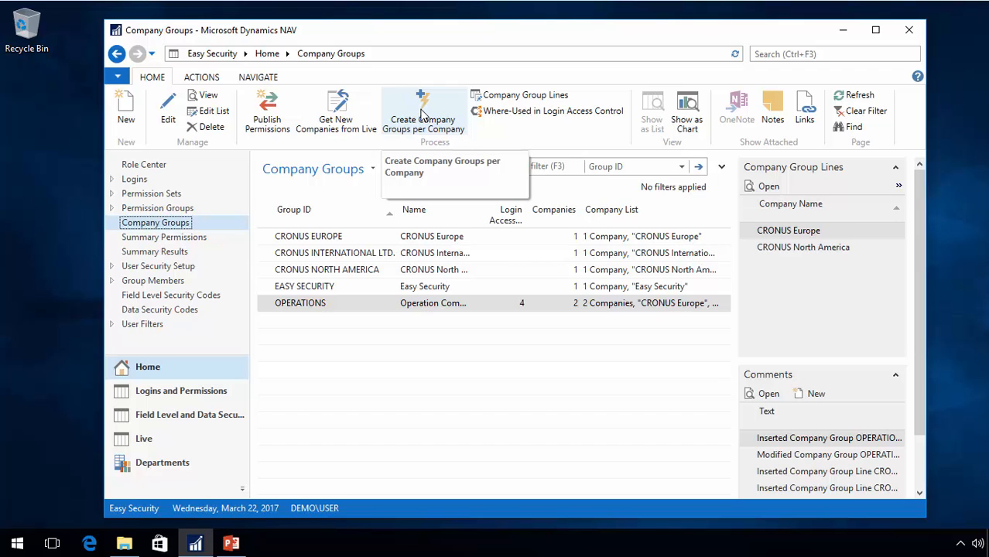
left_click(422, 114)
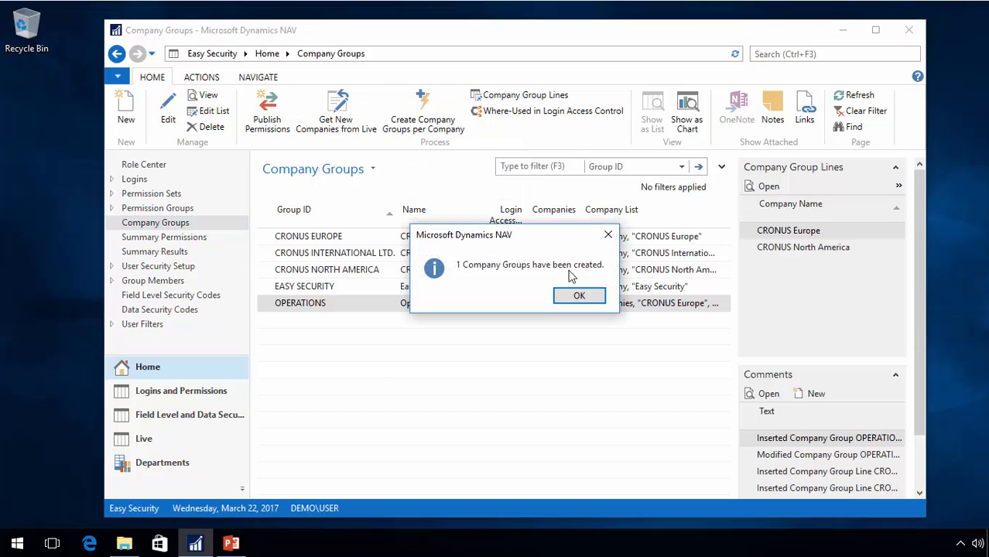
left_click(579, 295)
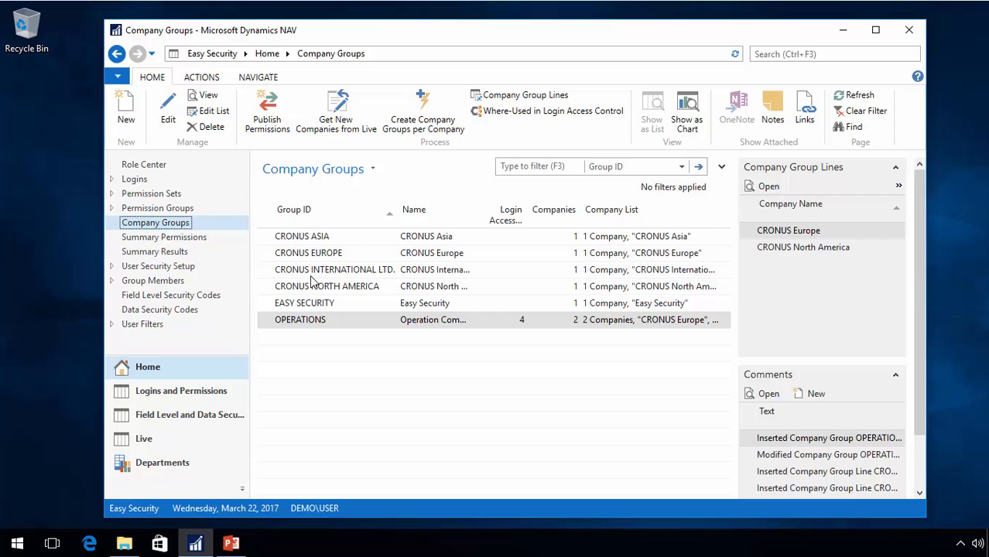
- Add CRONUS Asia as a new company line in the OPERATIONS company group
left_click(269, 325)
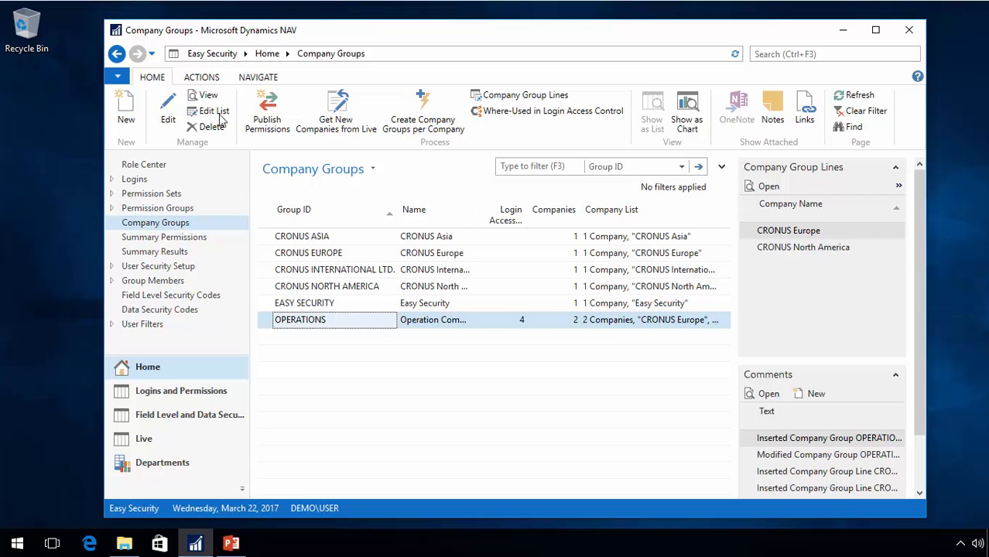
left_click(204, 96)
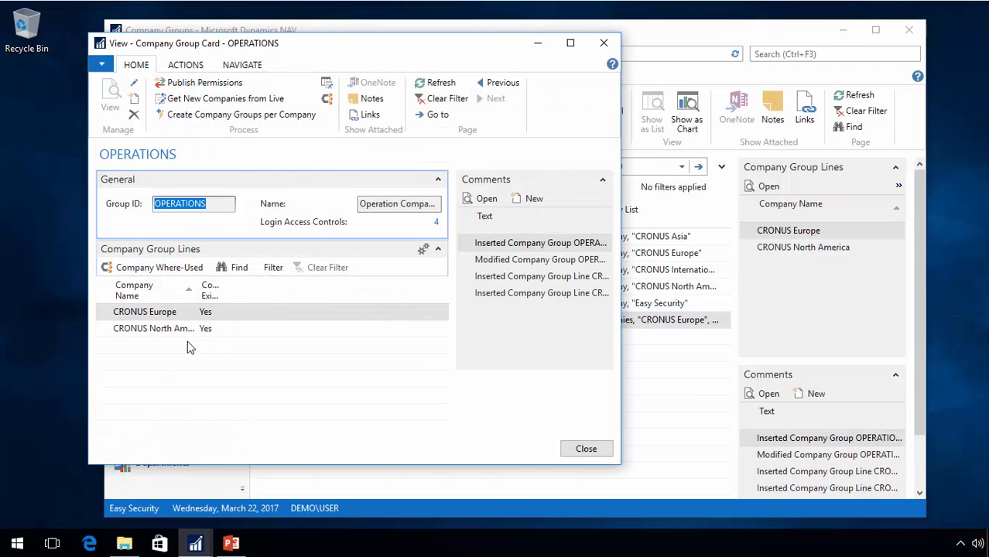
left_click(184, 346)
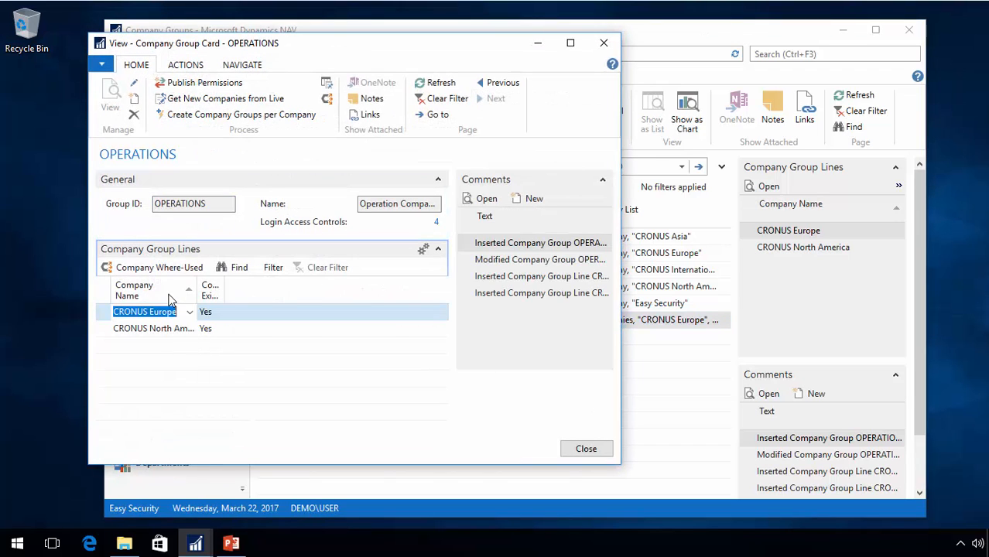
left_click(134, 84)
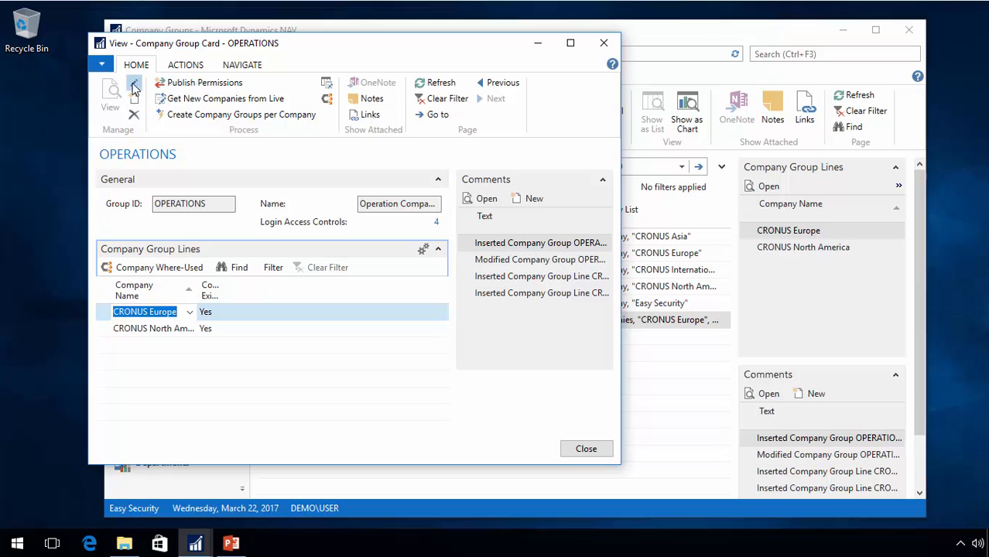
left_click(185, 346)
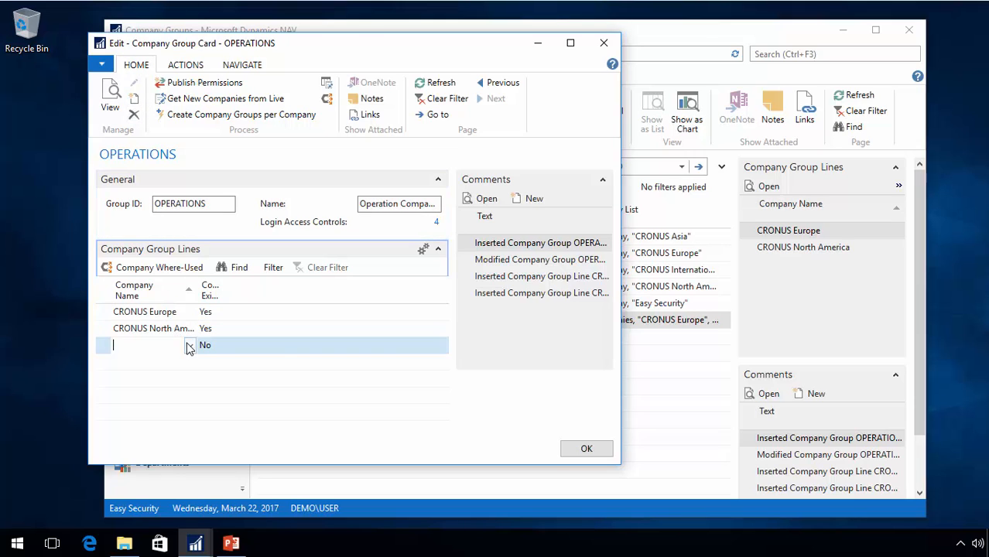
left_click(189, 346)
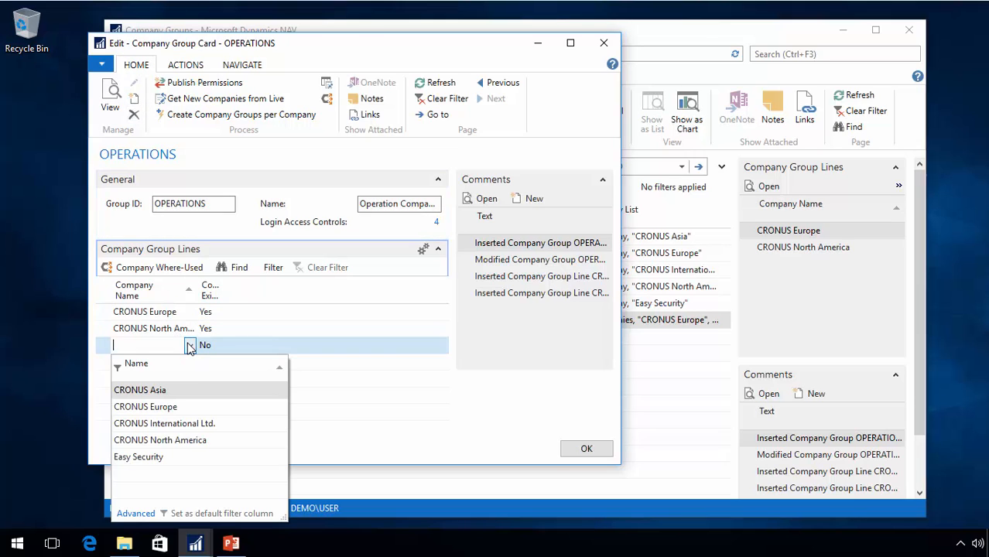
left_click(147, 390)
key("Tab")
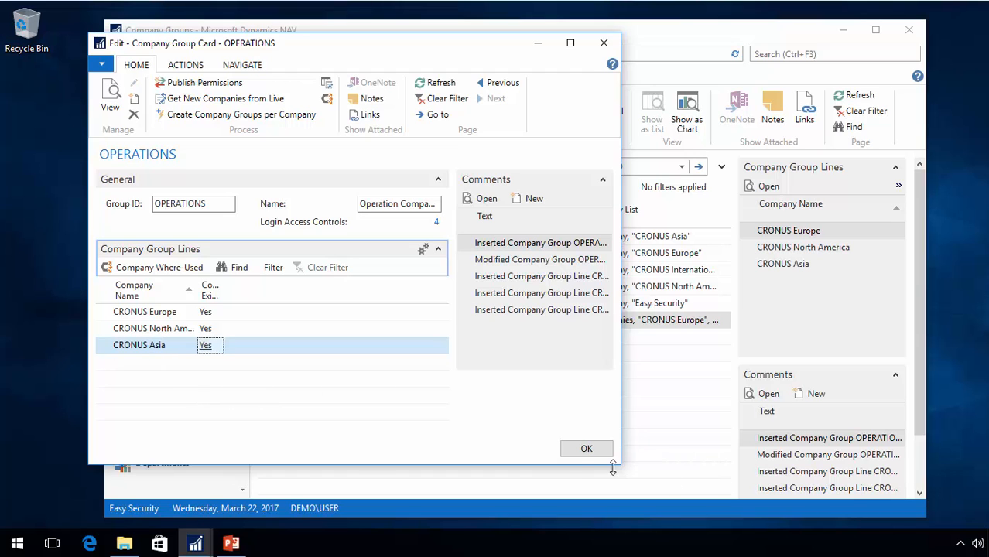
left_click(590, 451)
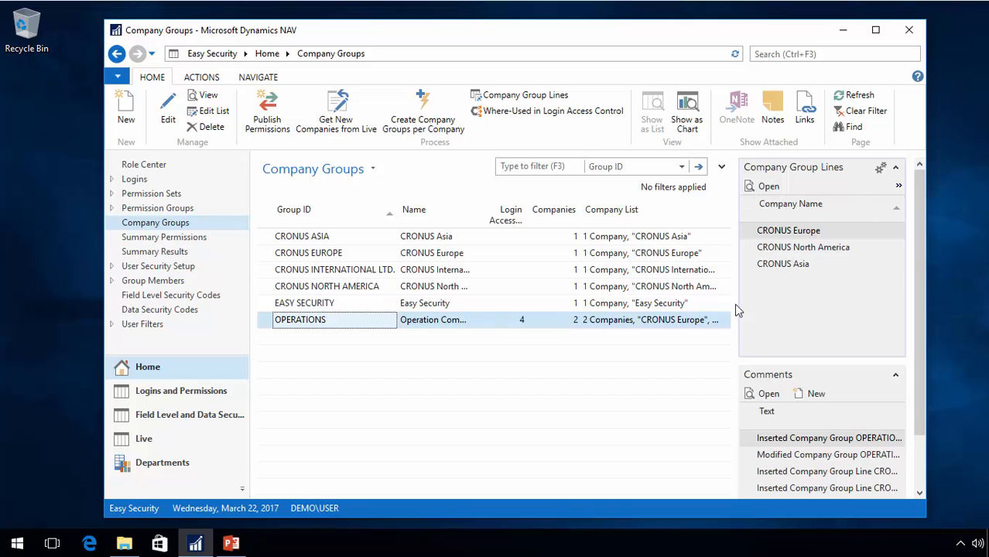
- Publish the updated permissions to live with the restore point description left blank
left_click(272, 120)
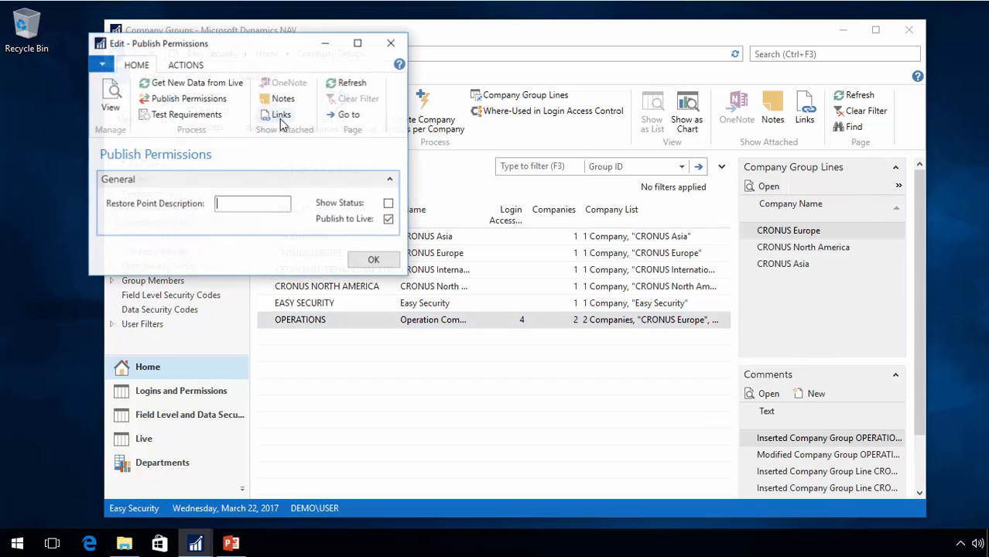
left_click(175, 100)
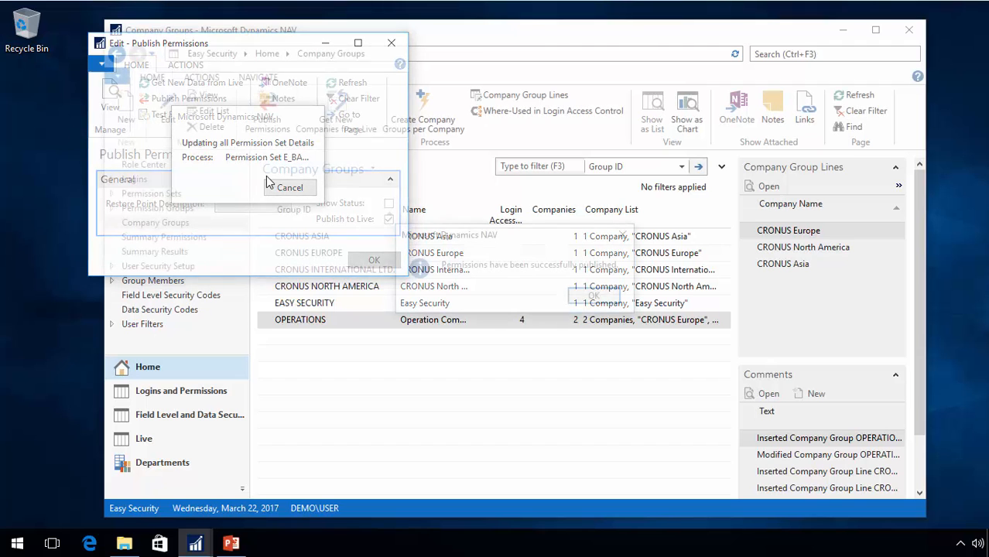
left_click(593, 298)
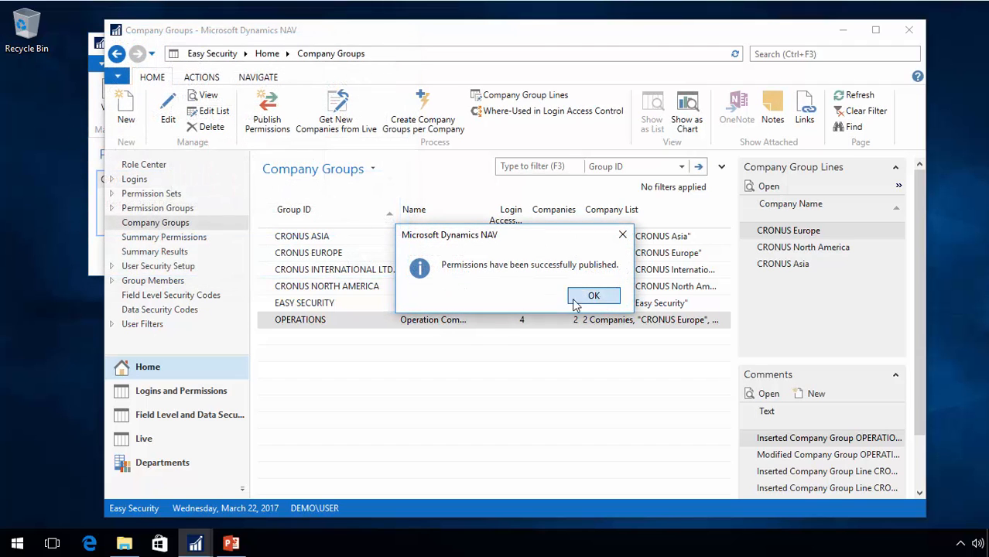
left_click(374, 265)
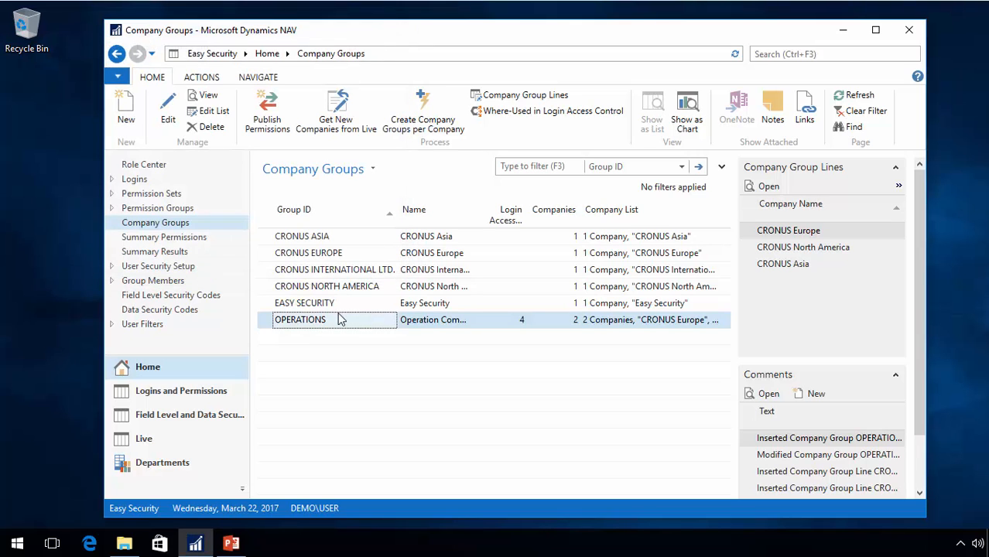
- Rename the company CRONUS Europe to CRONUS Western Europe in the Companies list and confirm the rename
left_click(145, 468)
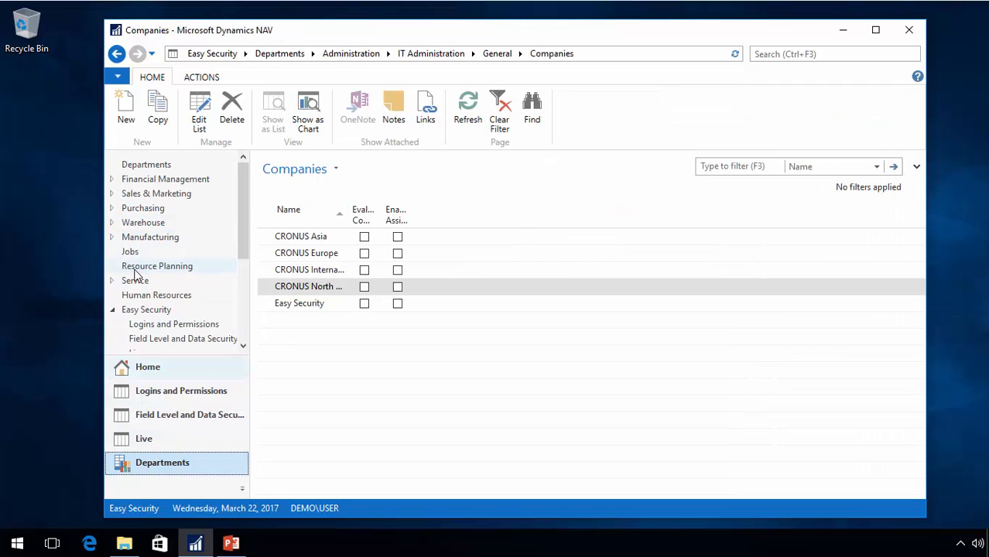
left_click(352, 213)
left_click_drag(352, 214, 419, 215)
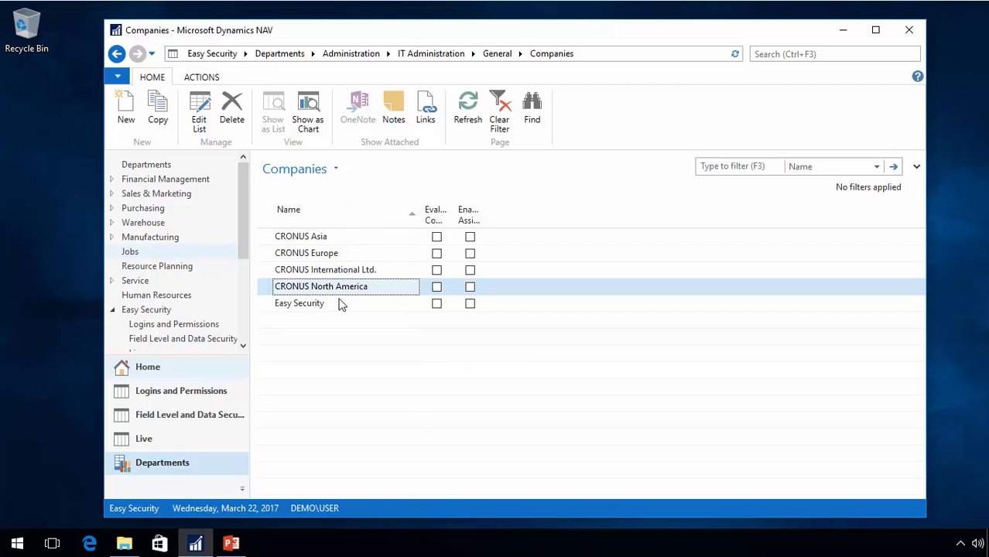
left_click(340, 258)
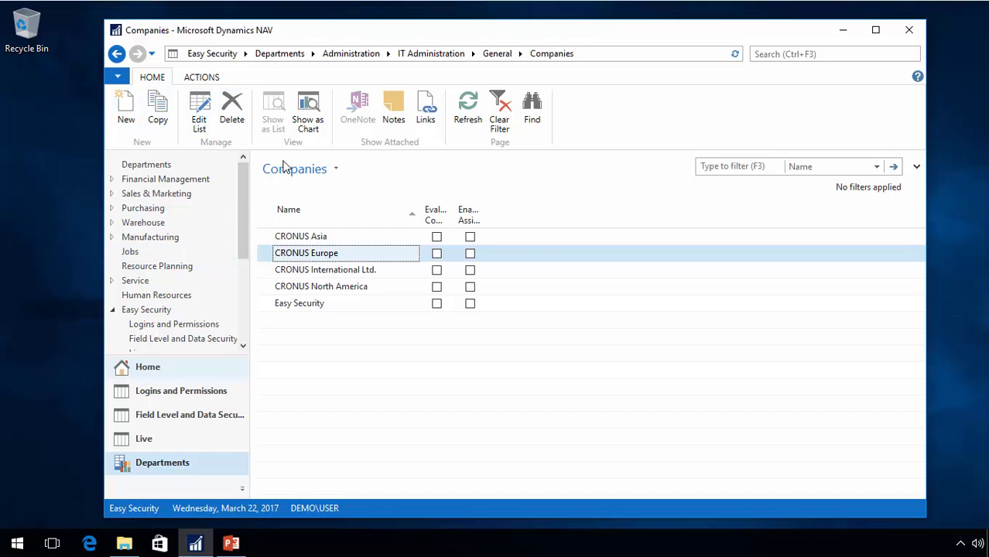
left_click(199, 110)
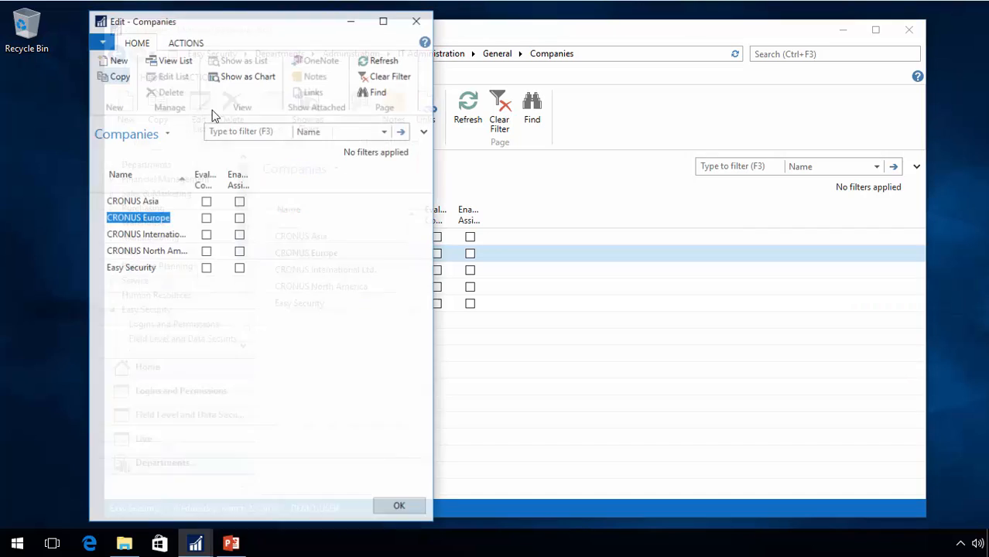
left_click(144, 217)
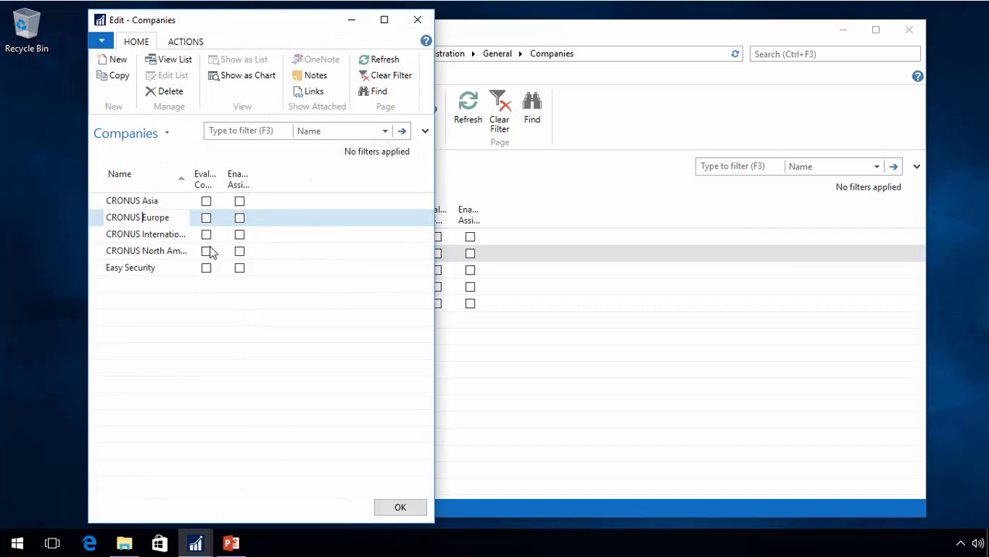
type("Western")
left_click(210, 248)
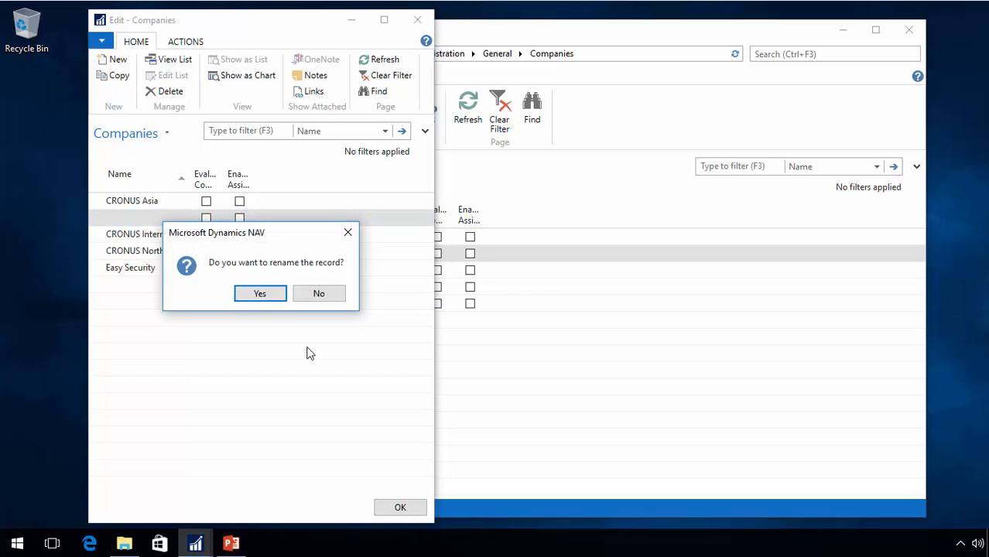
left_click(263, 298)
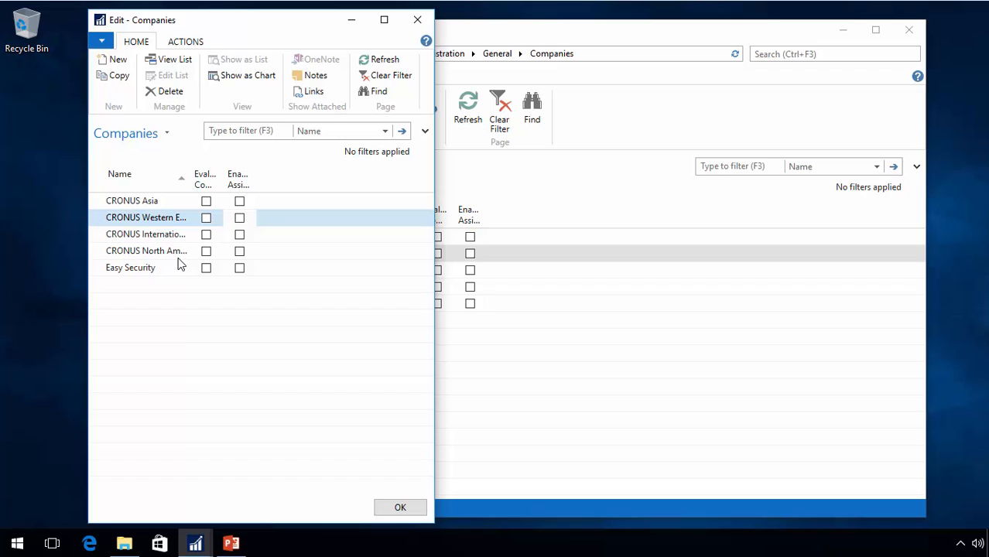
key("Escape")
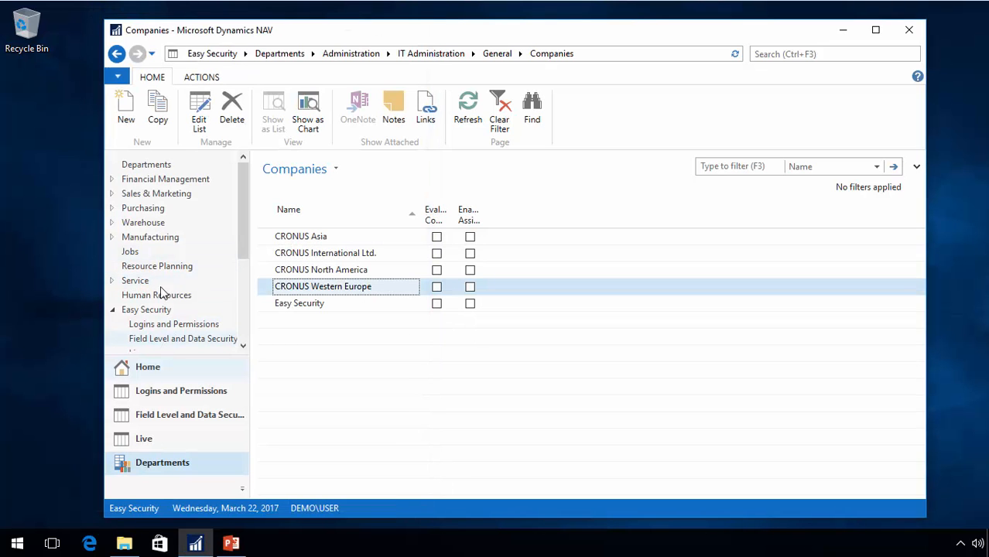
- Return to the company groups and try to publish the permissions to live
left_click(159, 369)
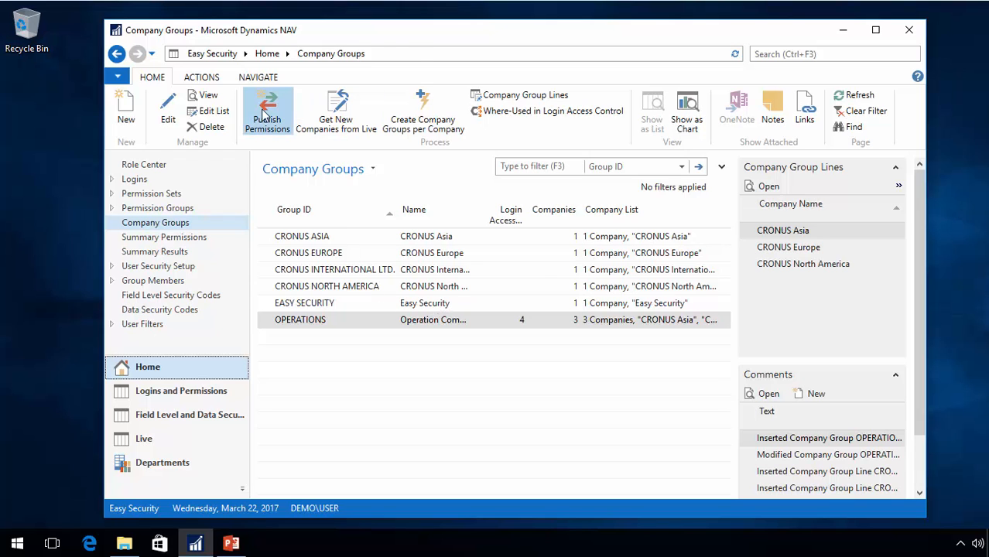
left_click(286, 116)
left_click(166, 106)
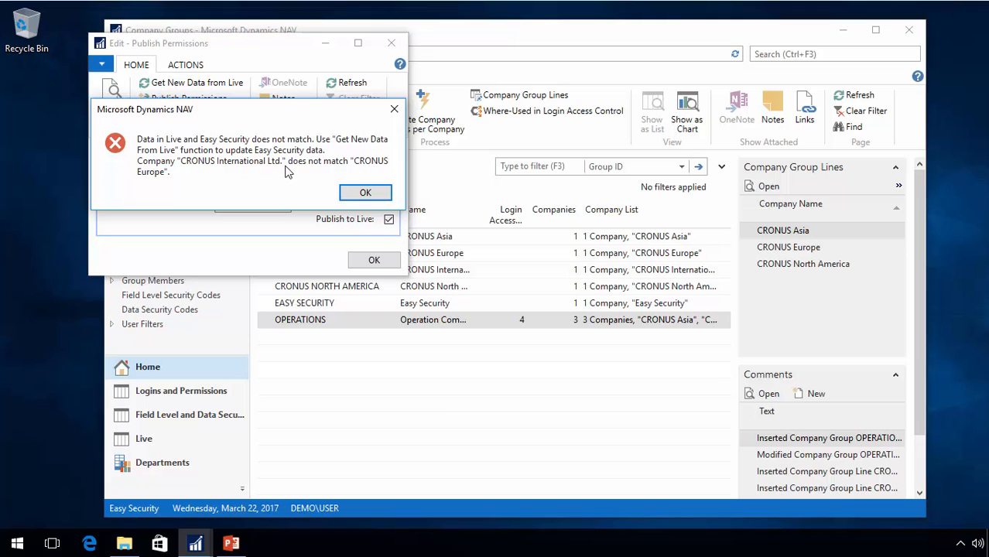
left_click(366, 197)
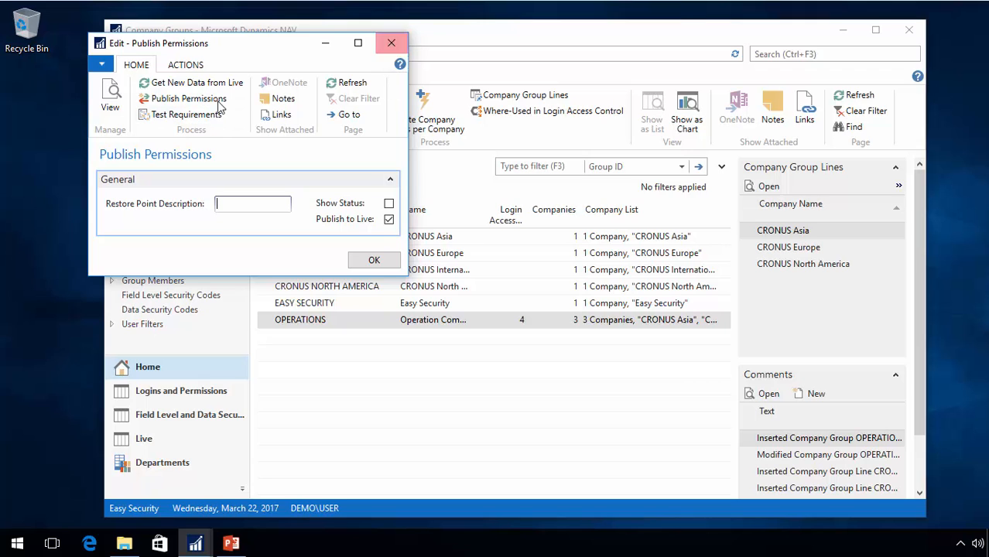
- Get the new data from live without publishing, and create the company groups per company
left_click(166, 83)
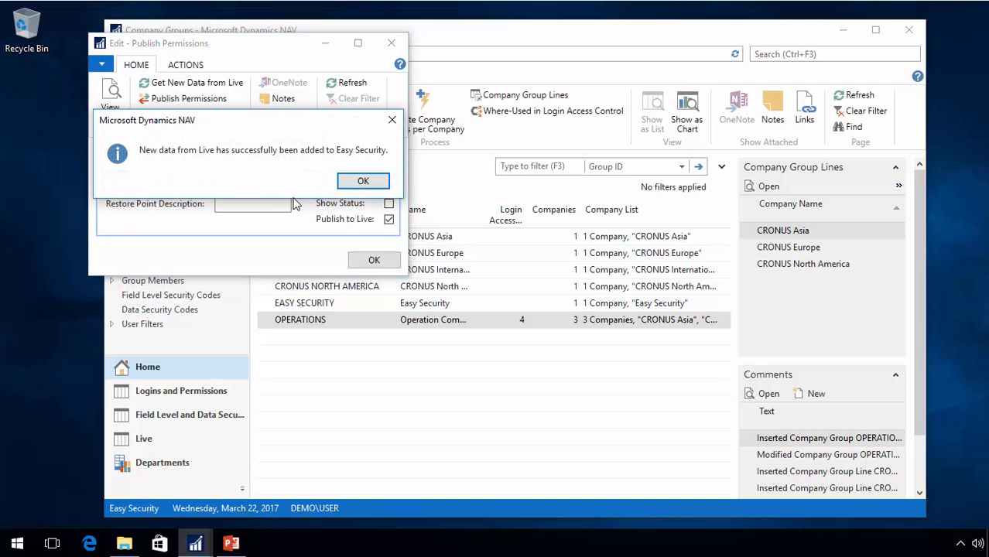
left_click(374, 181)
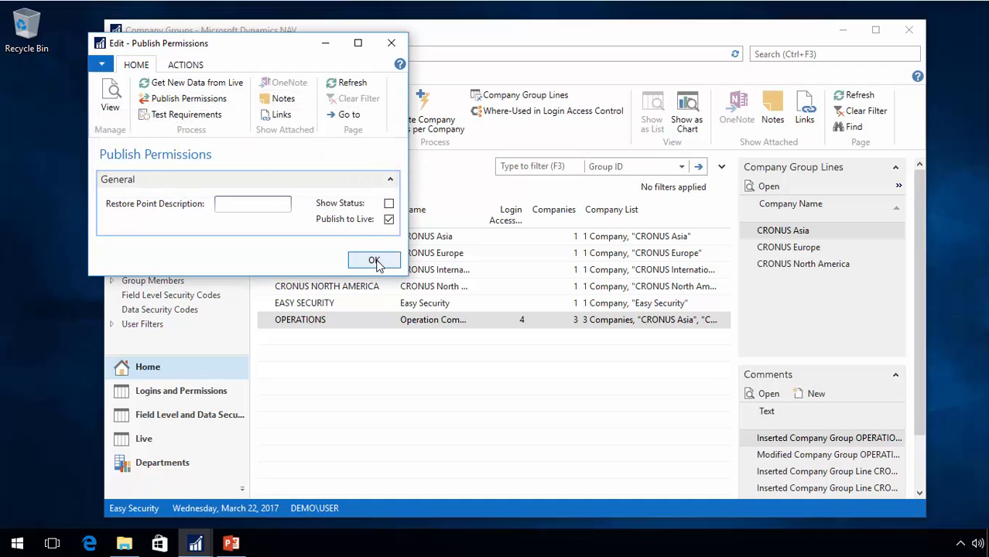
left_click(376, 263)
left_click(257, 185)
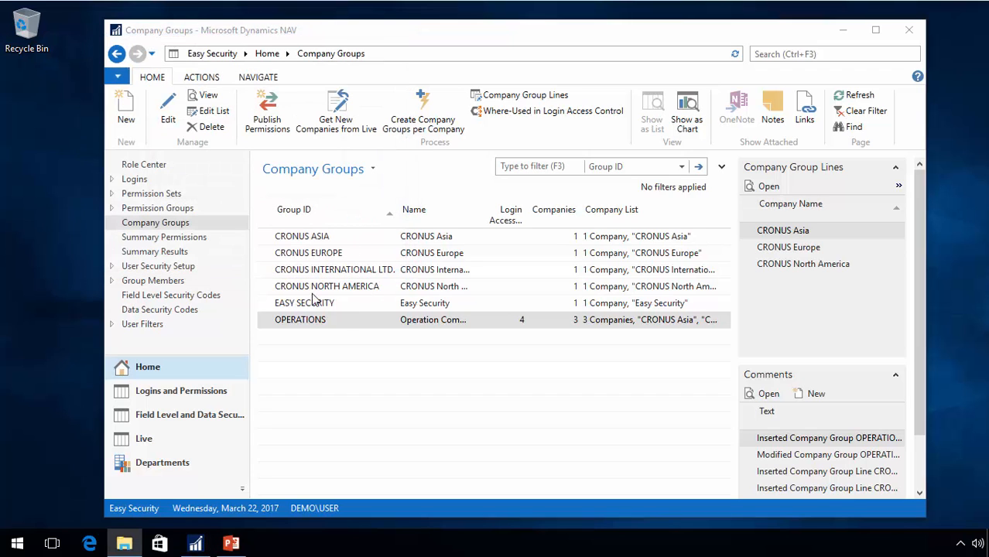
left_click(419, 110)
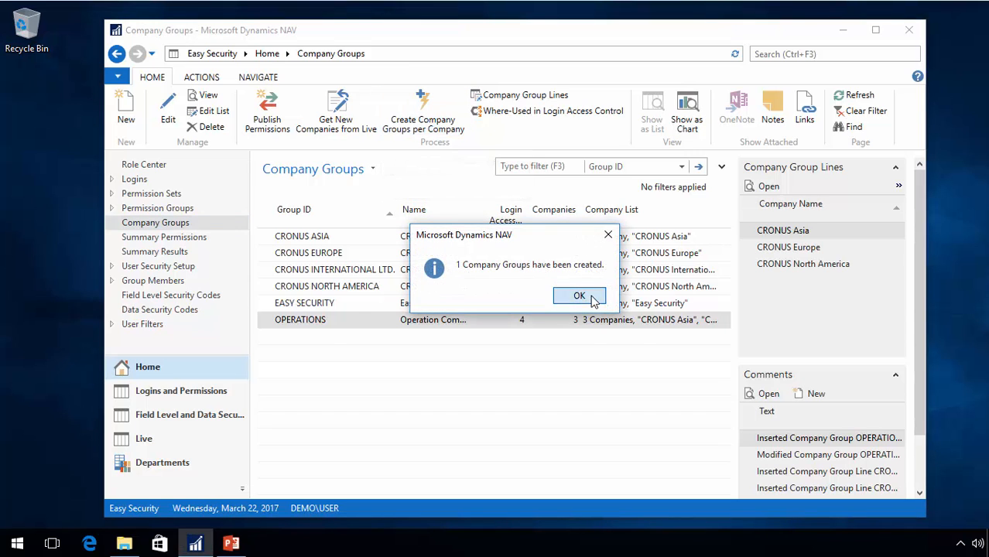
left_click(579, 296)
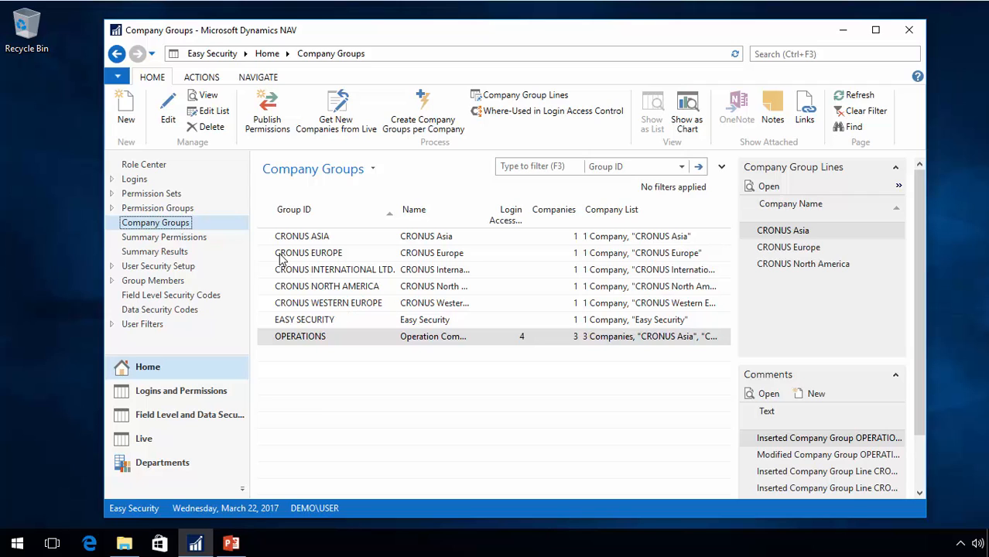
- Try to publish the permissions again, and exit the publishing window without publishing
left_click(266, 114)
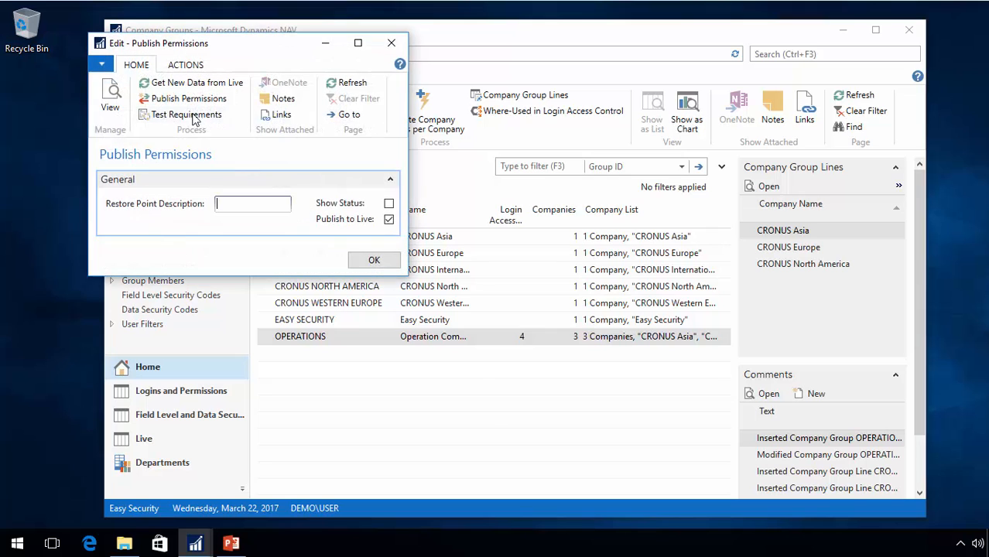
left_click(183, 102)
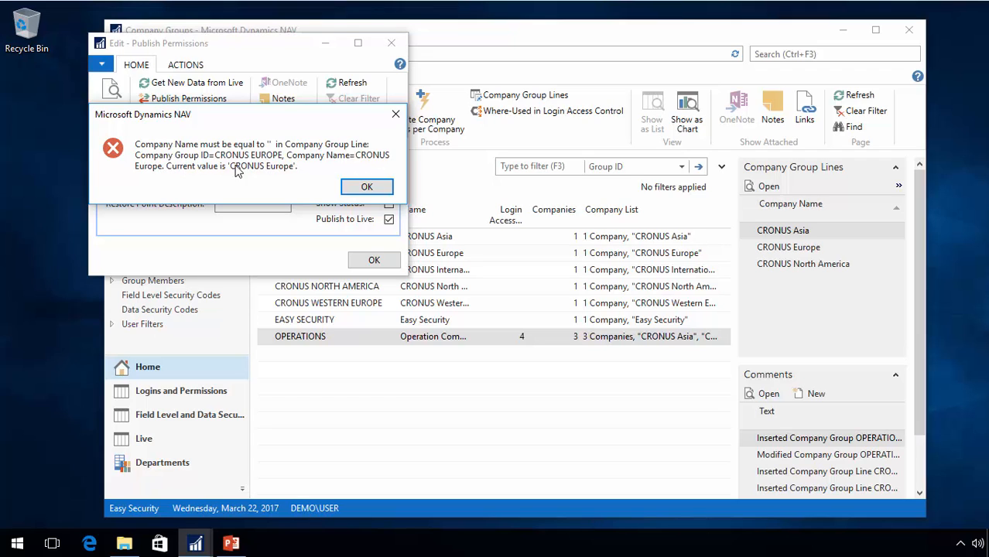
left_click(367, 187)
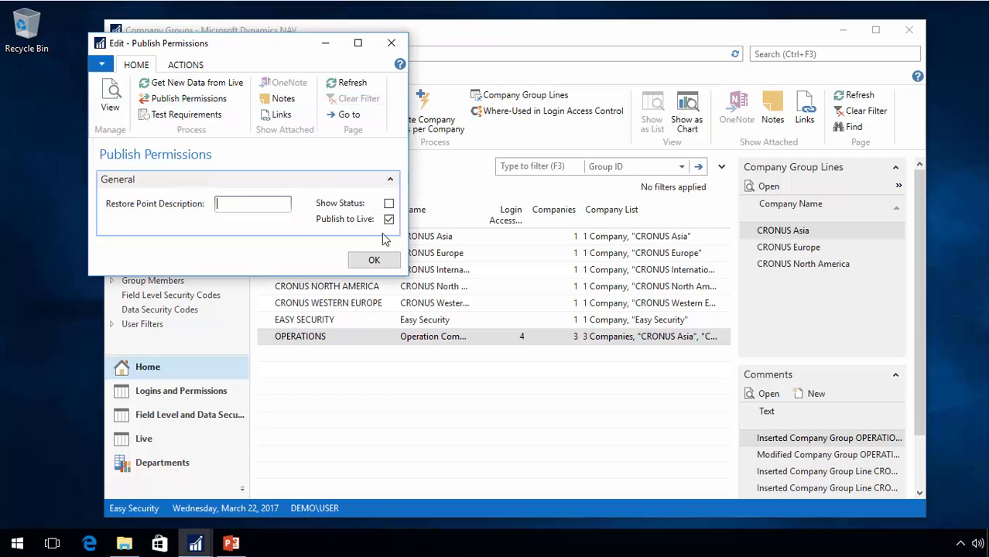
left_click(376, 260)
left_click(247, 183)
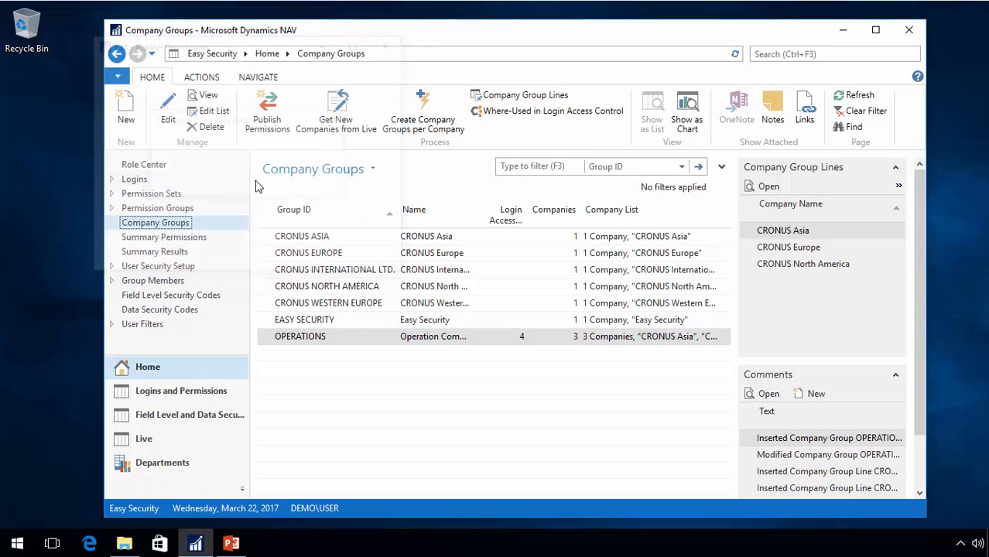
- Examine the CRONUS EUROPE group card and the unfiltered company group lines for companies that do not exist
double_click(270, 255)
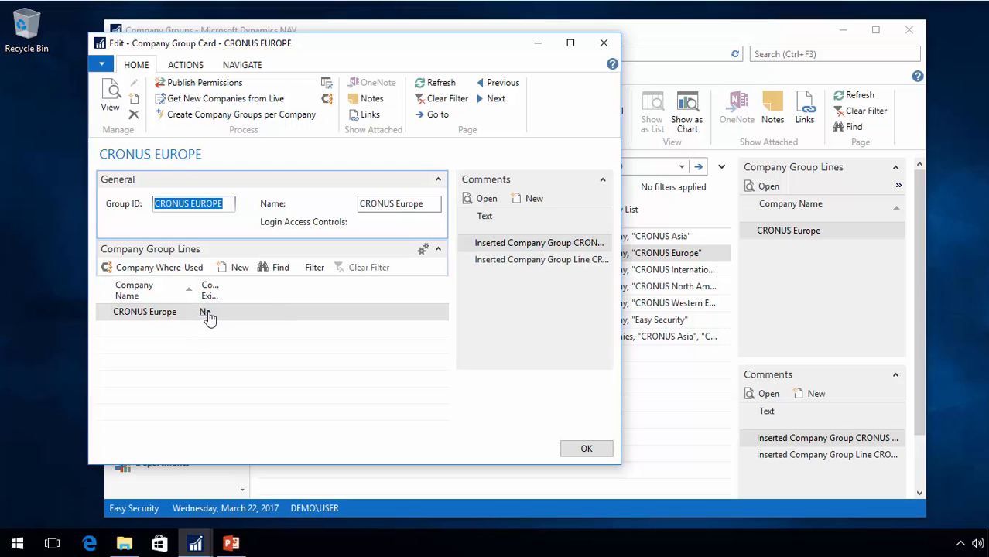
key("Escape")
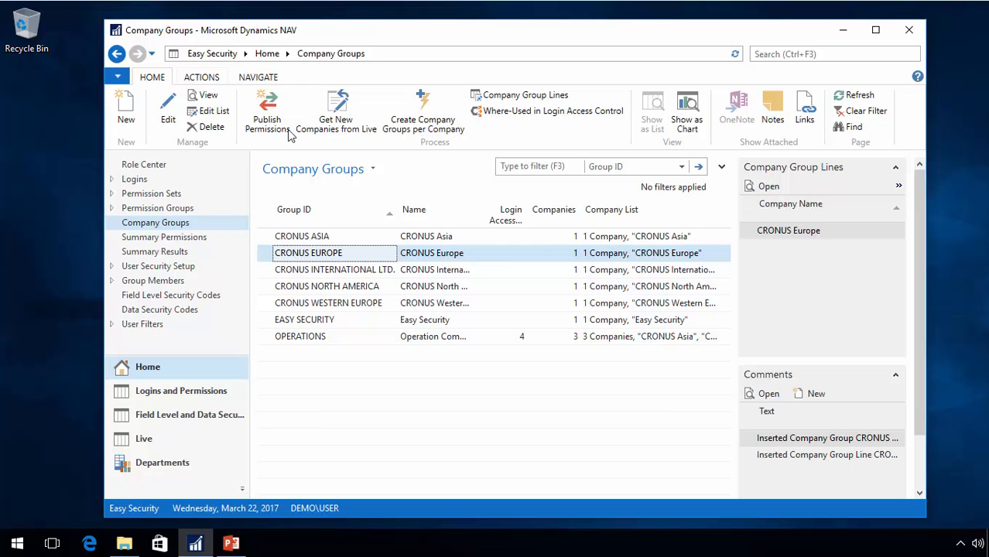
left_click(573, 256)
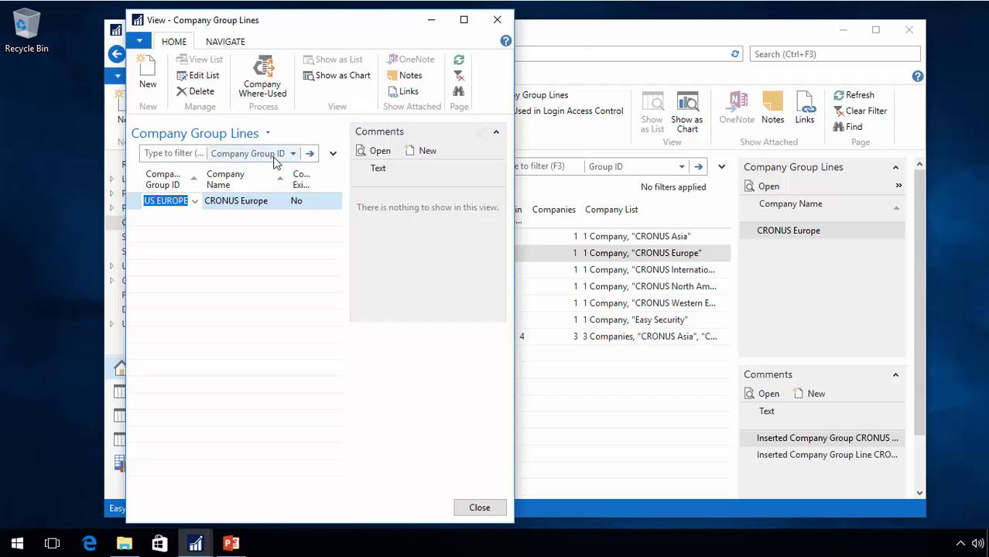
left_click(268, 136)
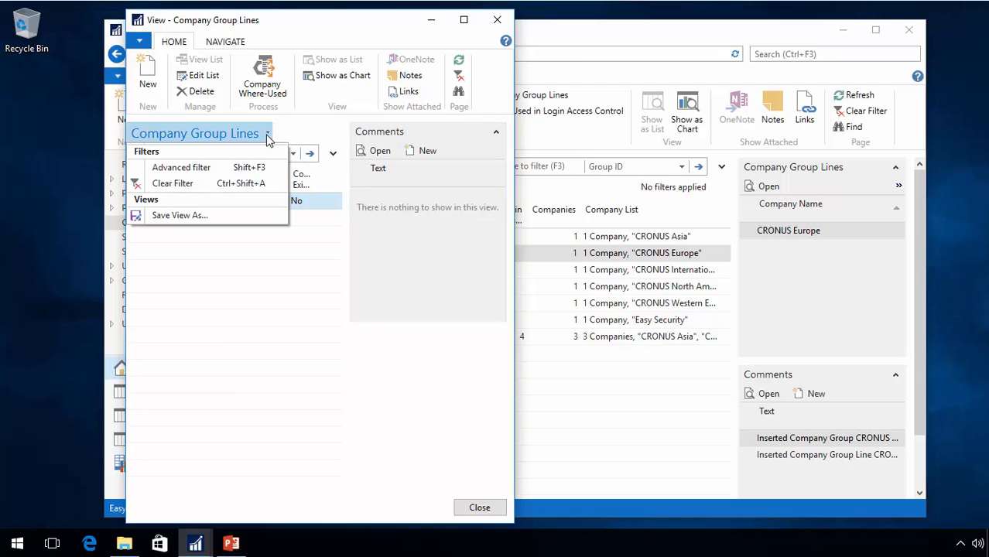
left_click(184, 192)
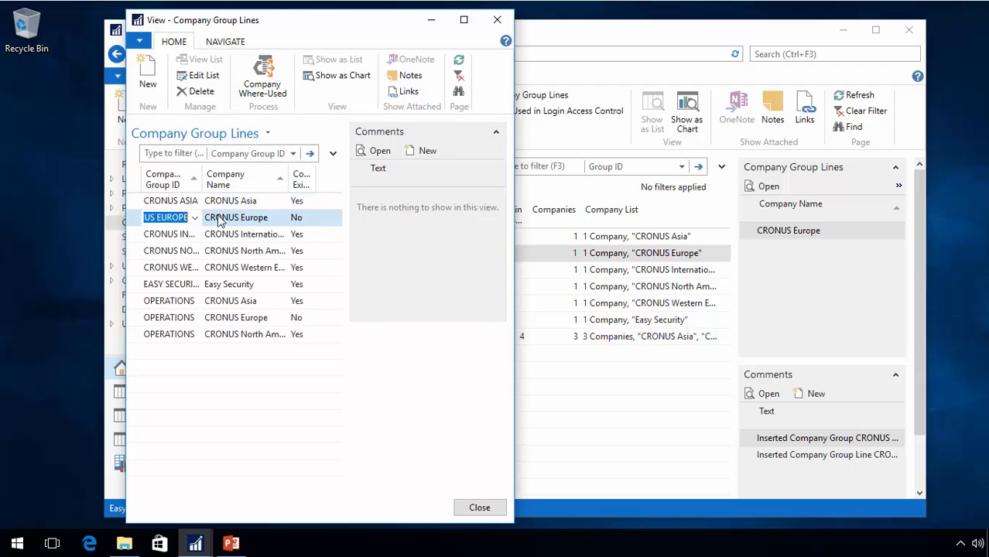
double_click(199, 178)
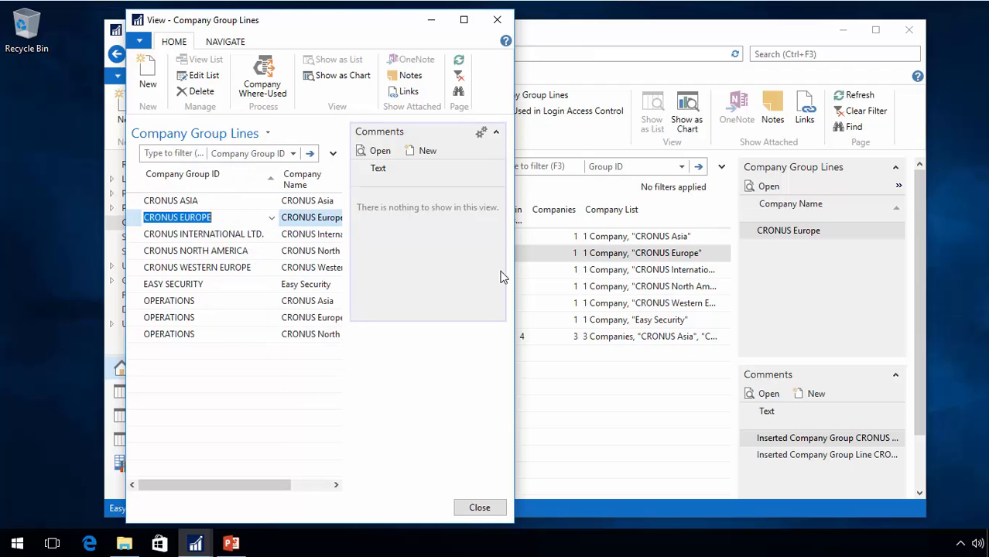
left_click_drag(514, 274, 746, 275)
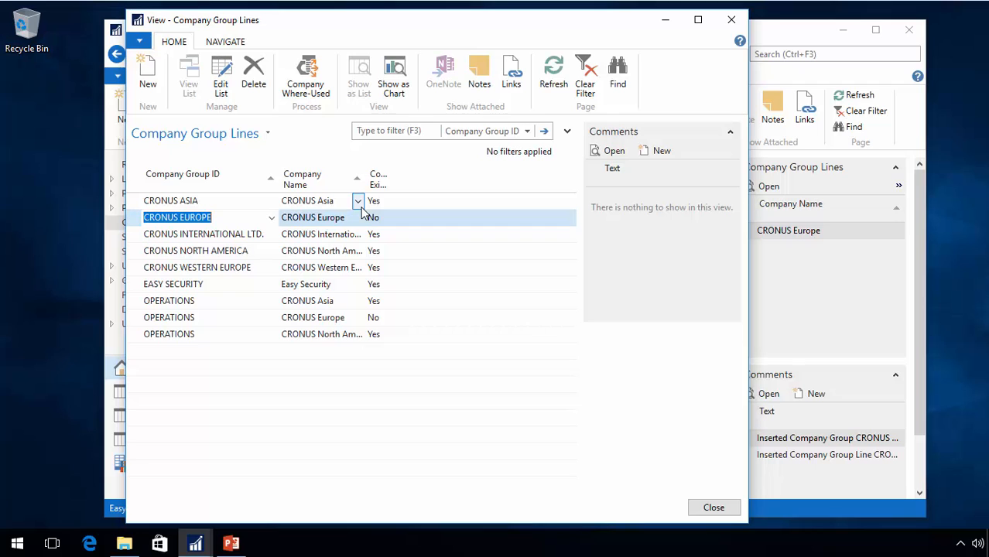
key("Escape")
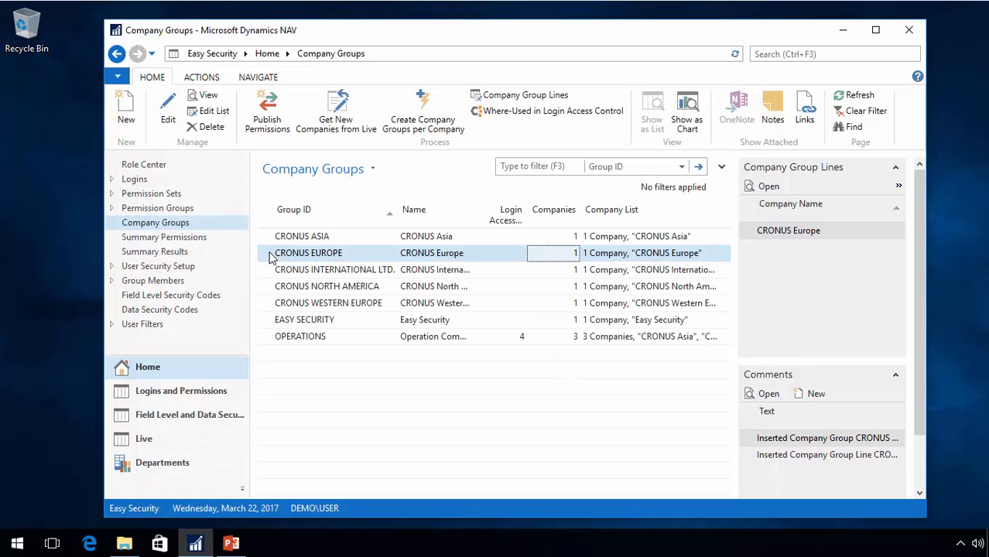
- Delete the CRONUS EUROPE company group
left_click(211, 127)
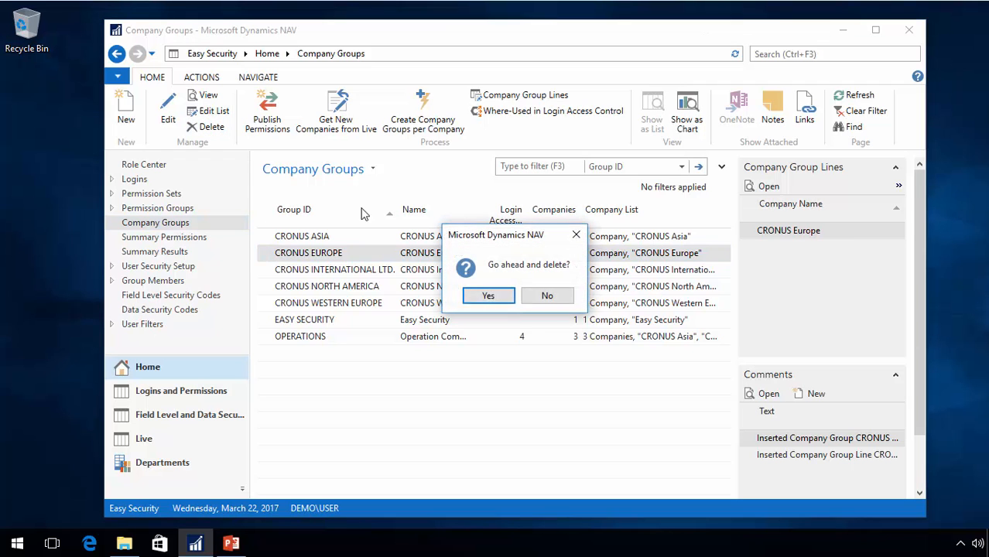
left_click(489, 297)
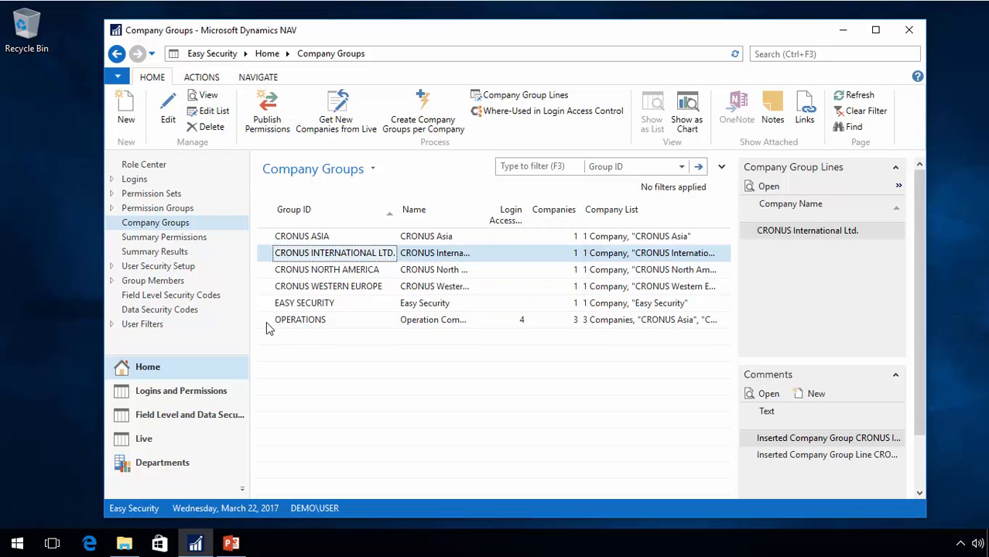
- Add CRONUS Western Europe to the OPERATIONS company group and delete its CRONUS Europe line
left_click(264, 323)
double_click(264, 320)
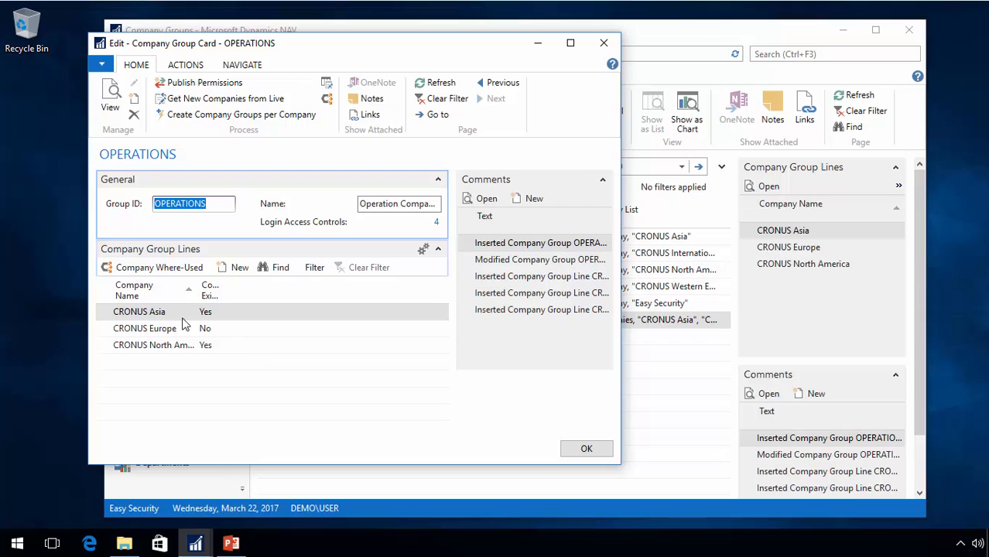
left_click(187, 362)
left_click(190, 362)
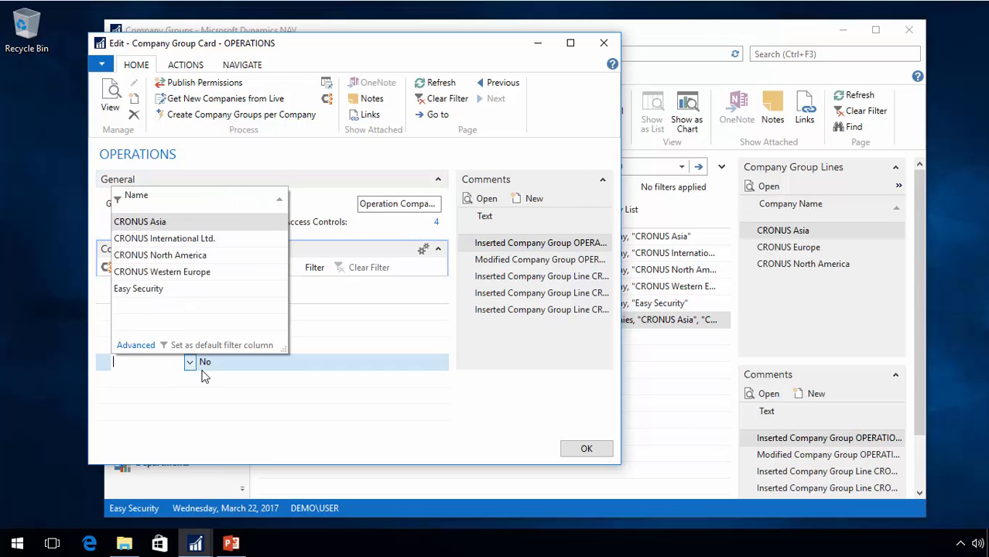
left_click(168, 272)
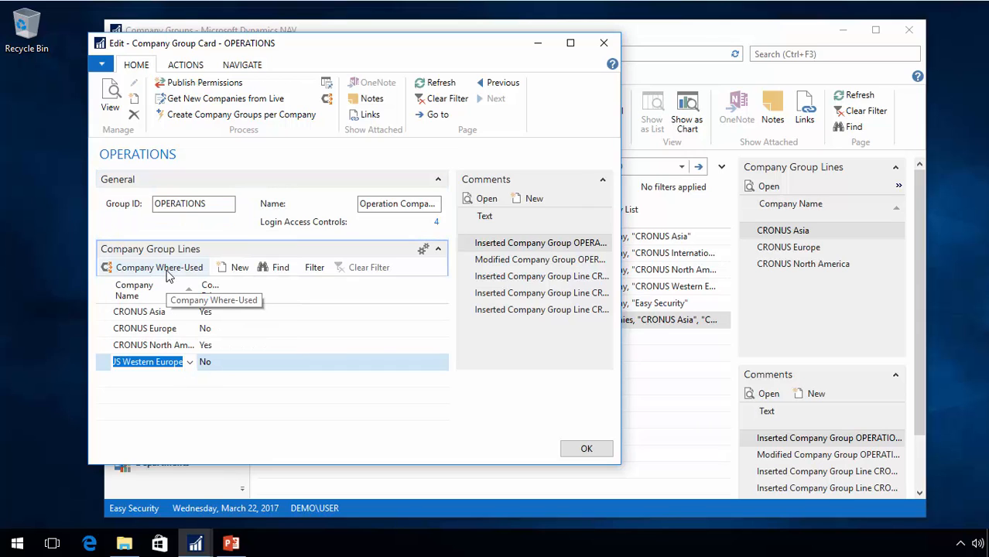
key("Up")
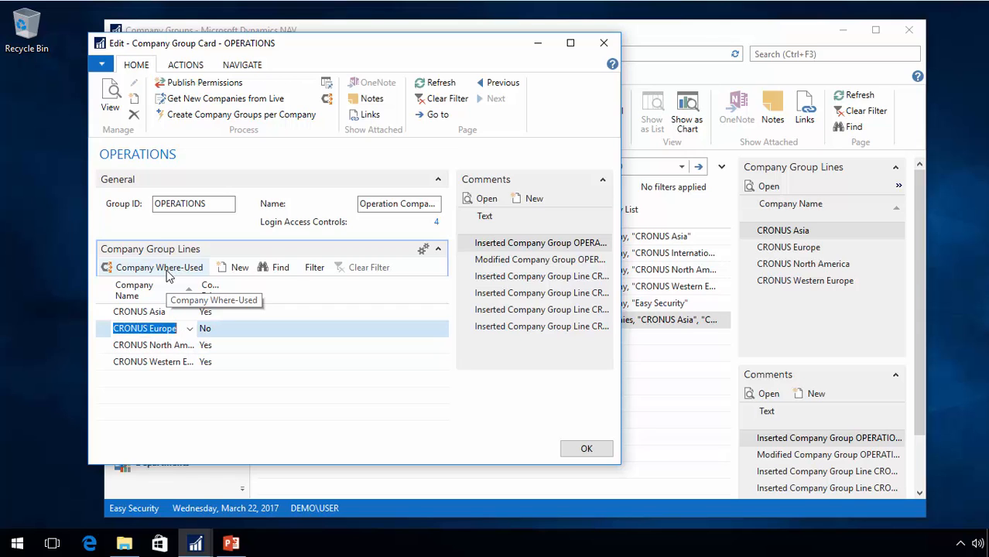
key("ctrl+Delete")
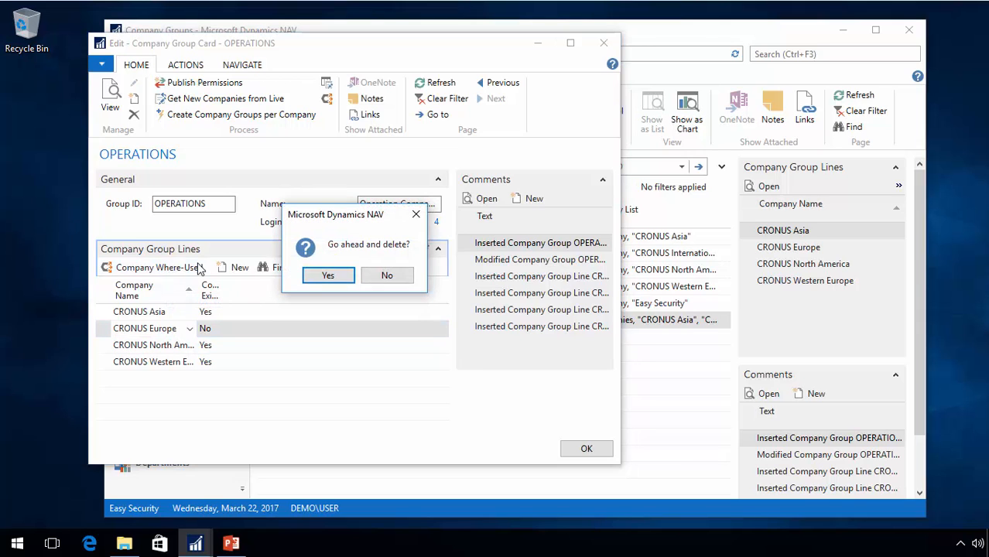
left_click(328, 275)
key("Escape")
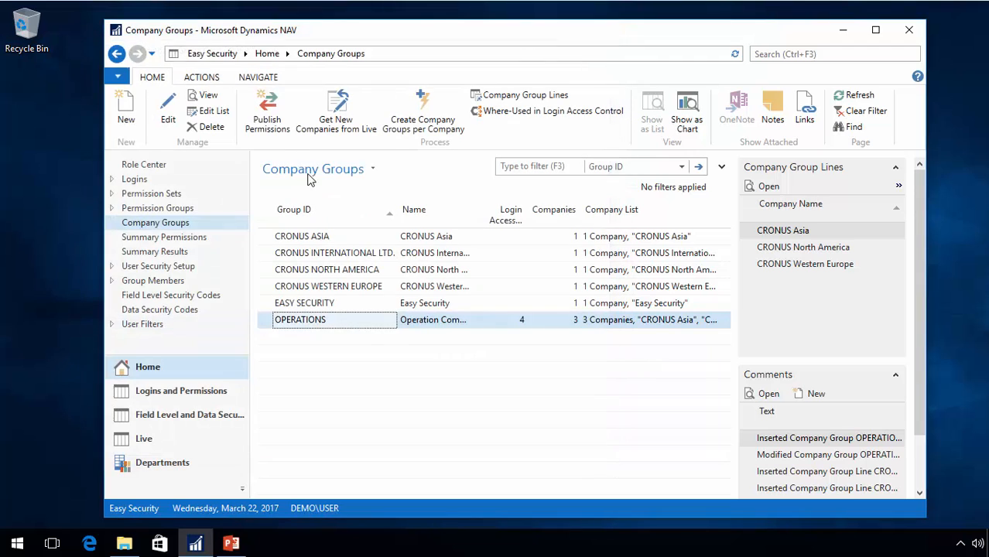
- Publish the permissions to live with the restore point description left blank
left_click(273, 116)
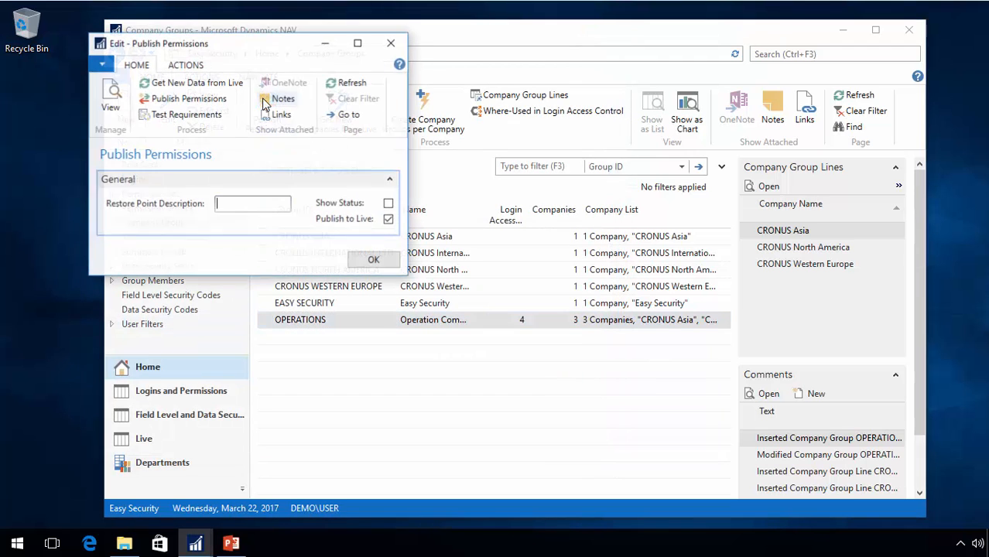
left_click(174, 105)
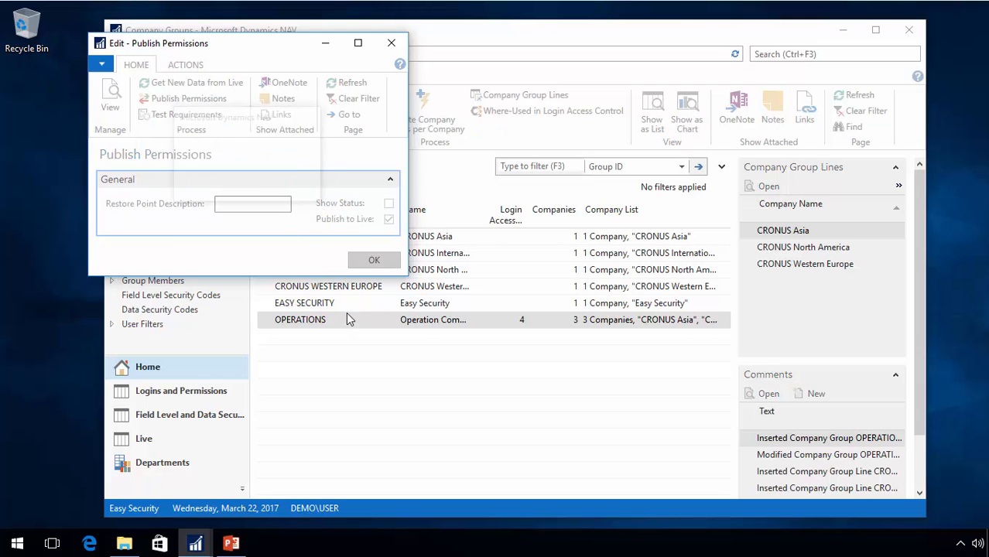